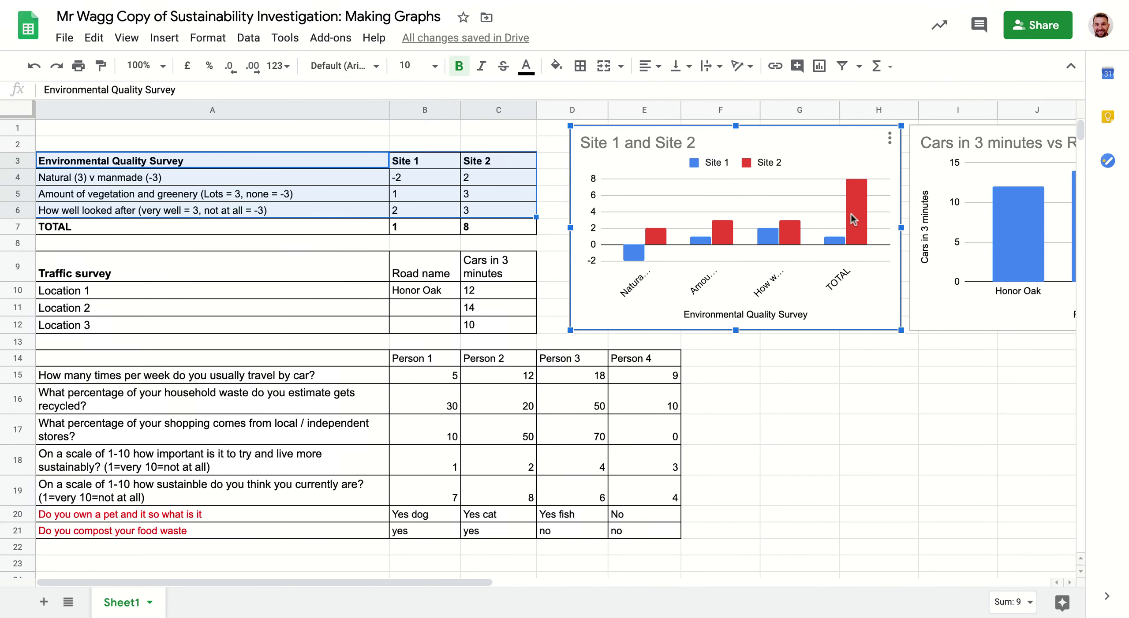
Examine the Site 1 and Site 2 chart against its survey scores, and the Cars in 3 minutes vs Road name chart
{"action": "mouse_move", "coordinate": [853, 214]}
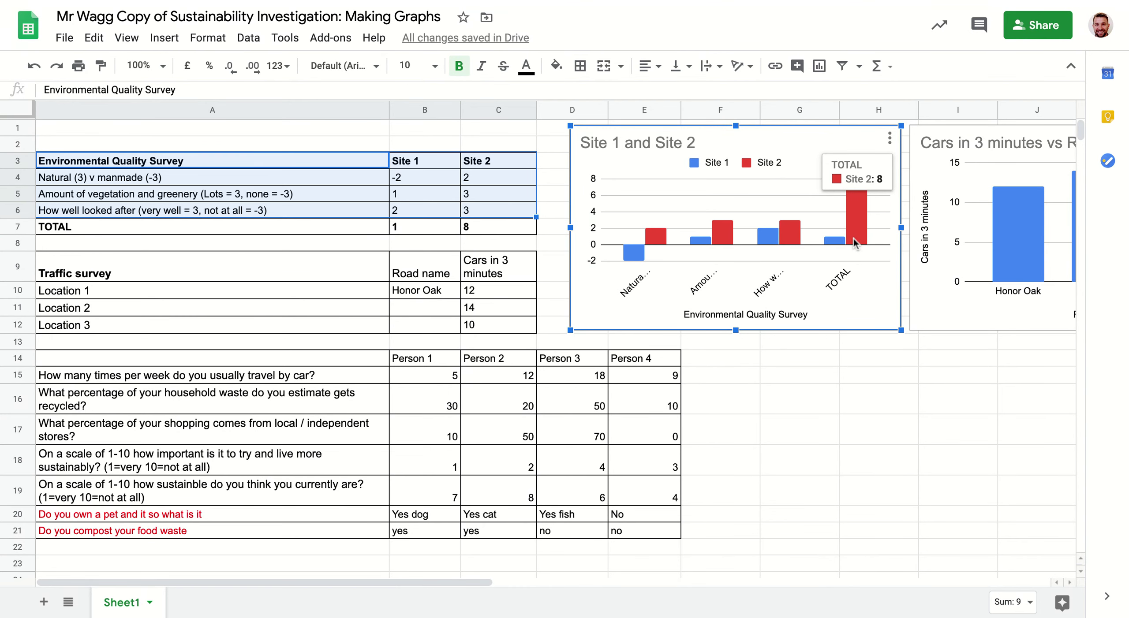
{"action": "mouse_move", "coordinate": [837, 244]}
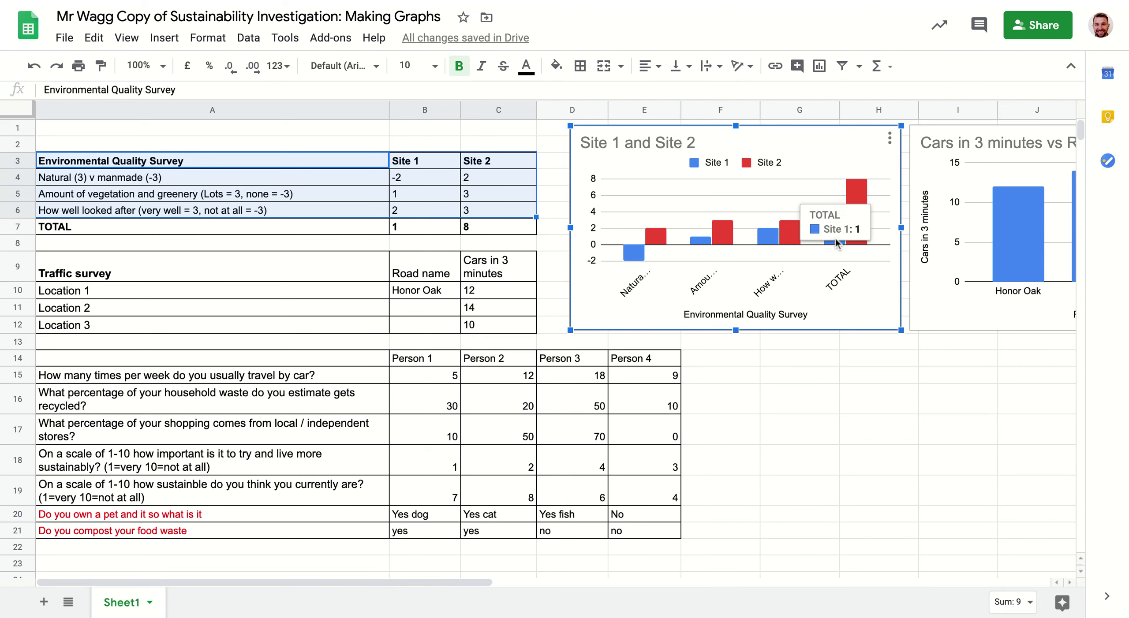
{"action": "left_click", "coordinate": [418, 181]}
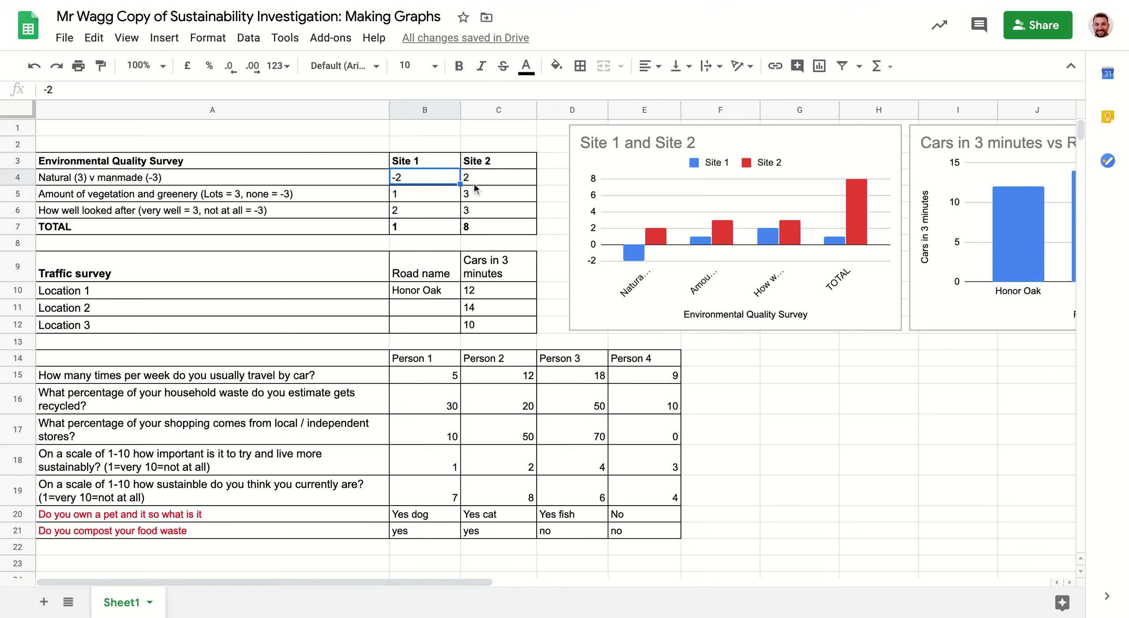
{"action": "left_click", "coordinate": [474, 214]}
{"action": "left_click", "coordinate": [478, 196]}
{"action": "left_click", "coordinate": [480, 179]}
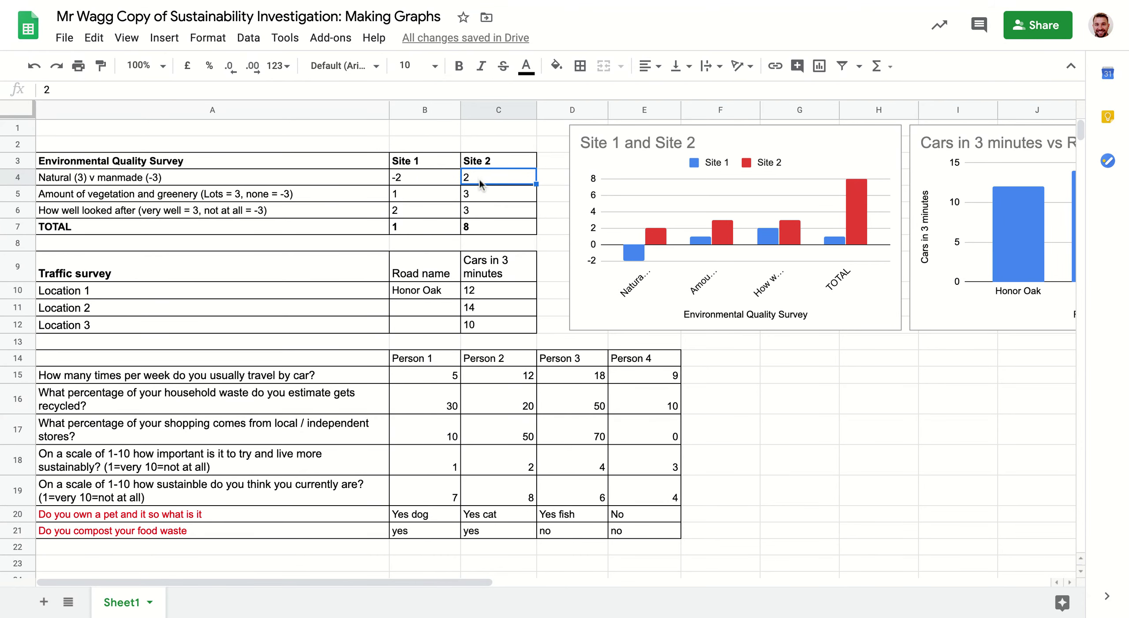
{"action": "left_click", "coordinate": [877, 140]}
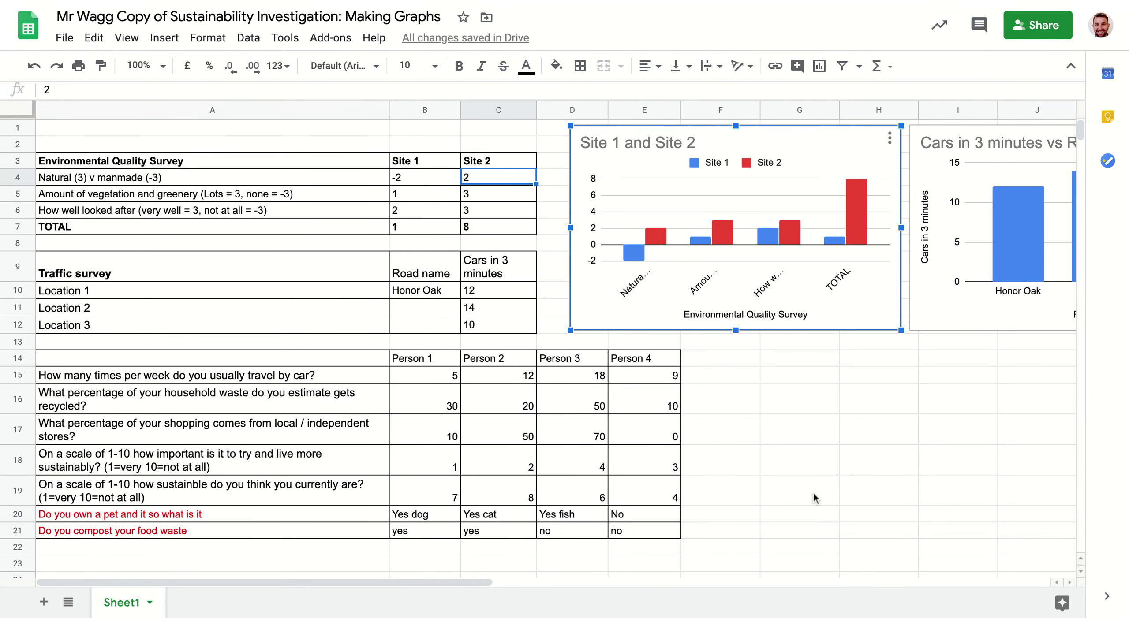
{"action": "left_click", "coordinate": [383, 585]}
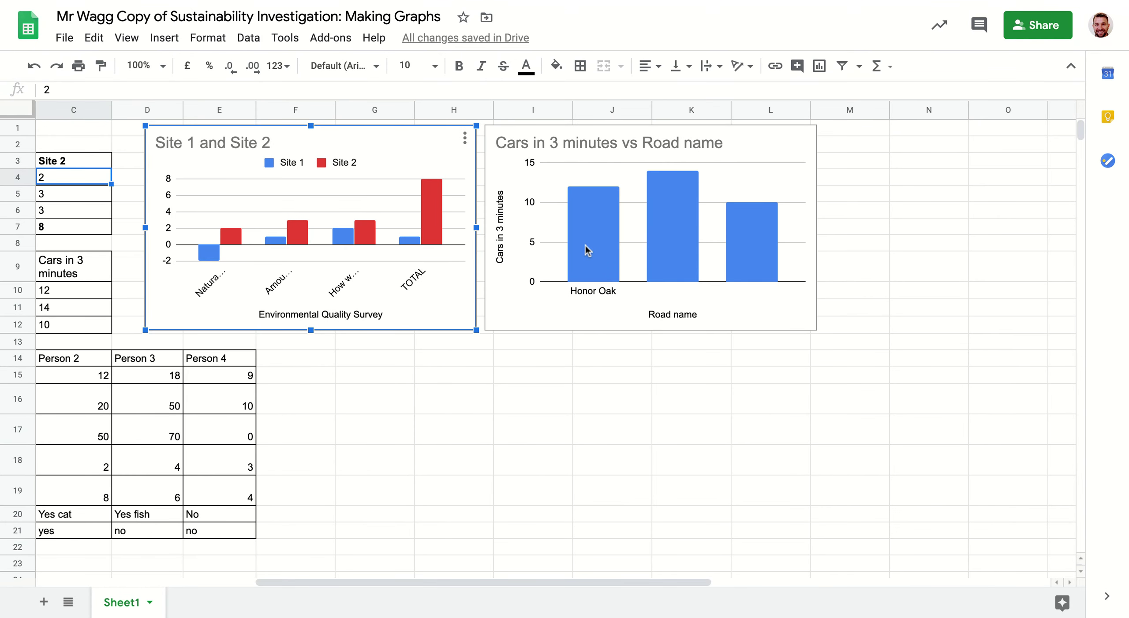
{"action": "left_click", "coordinate": [743, 232]}
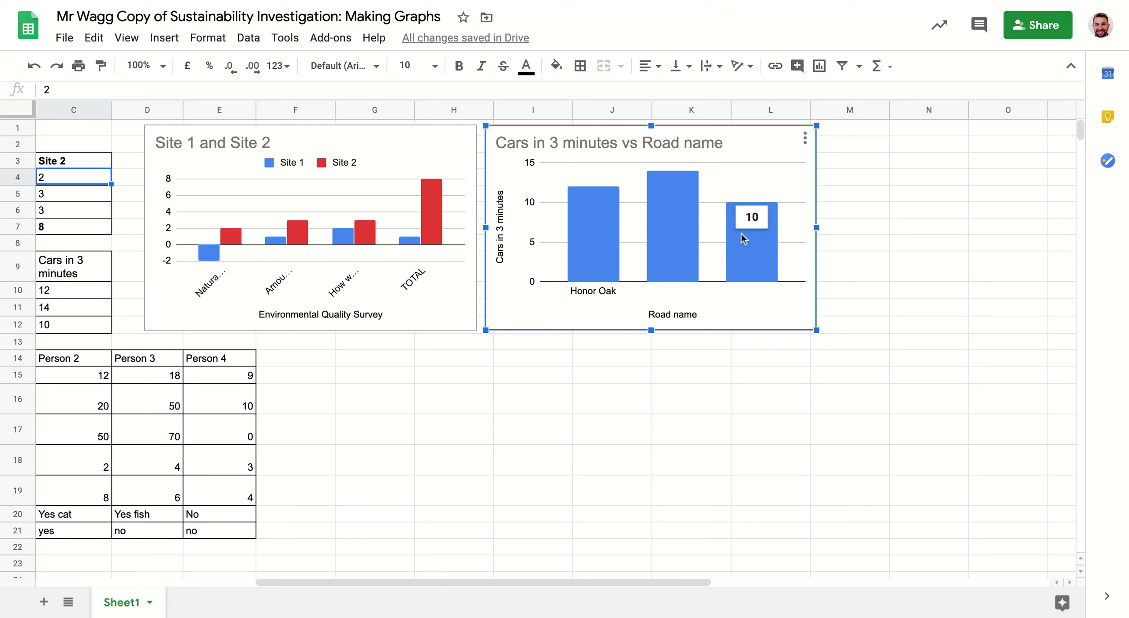
{"action": "left_click_drag", "start_coordinate": [574, 586], "coordinate": [571, 586]}
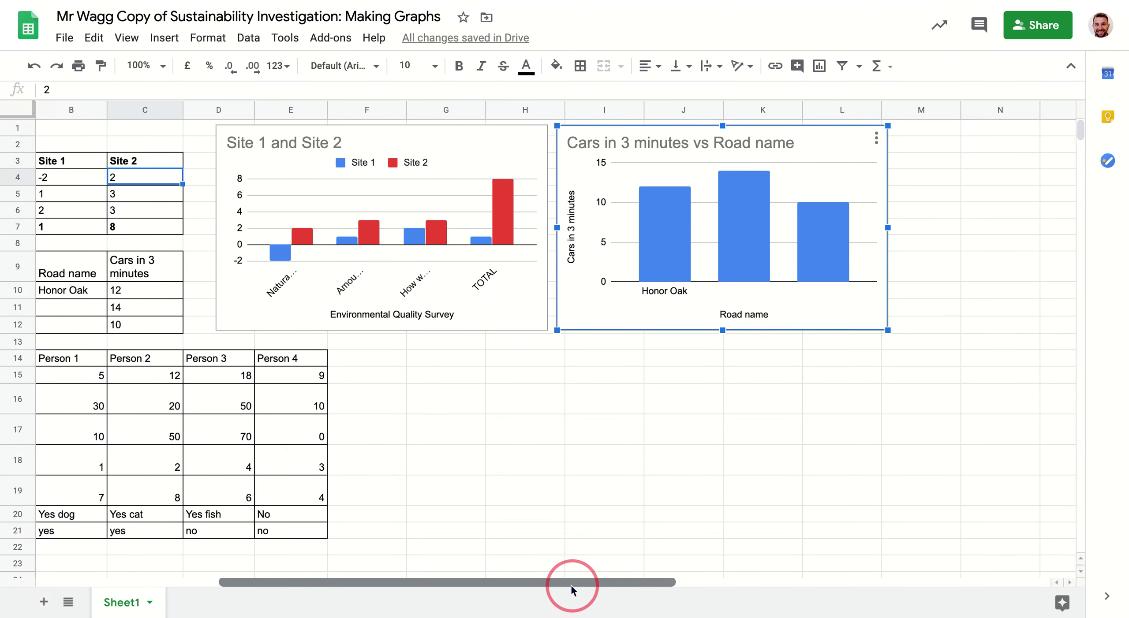
{"action": "left_click_drag", "start_coordinate": [572, 585], "coordinate": [483, 585]}
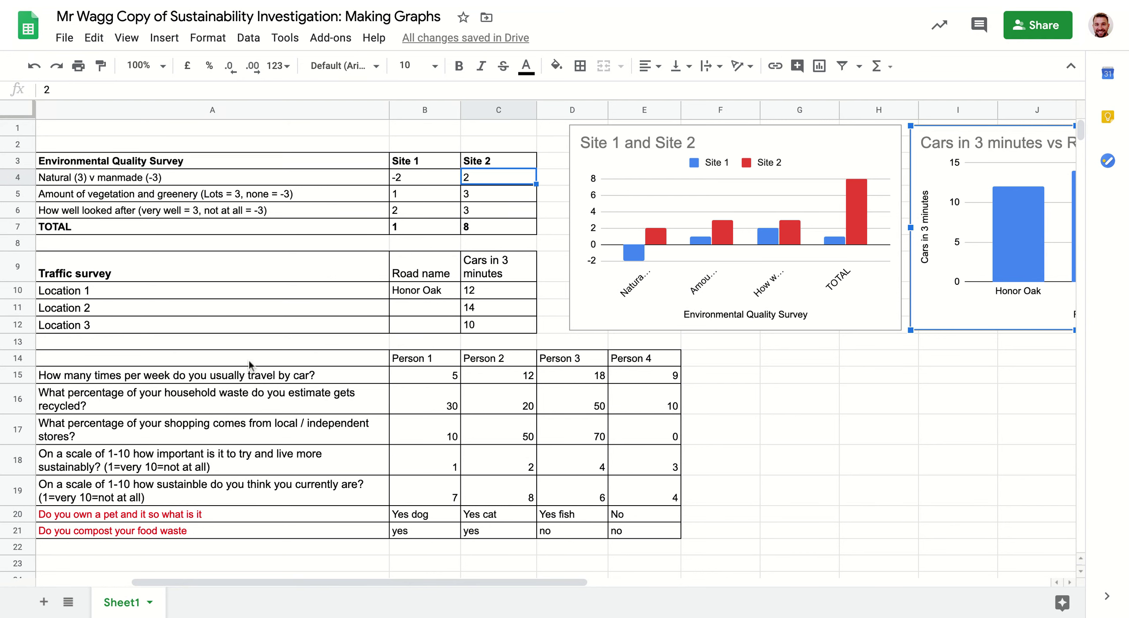
Review the questionnaire table in rows 14 to 21, covering the questions and the four people's answers
{"action": "left_click_drag", "start_coordinate": [320, 357], "coordinate": [636, 536]}
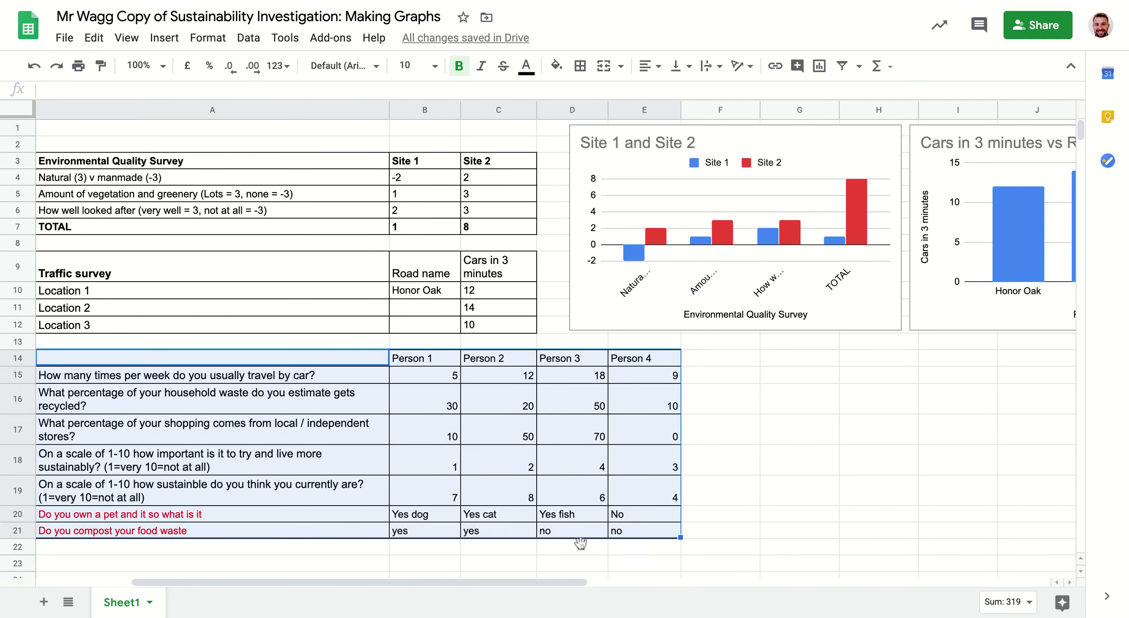
{"action": "left_click_drag", "start_coordinate": [83, 374], "coordinate": [117, 432]}
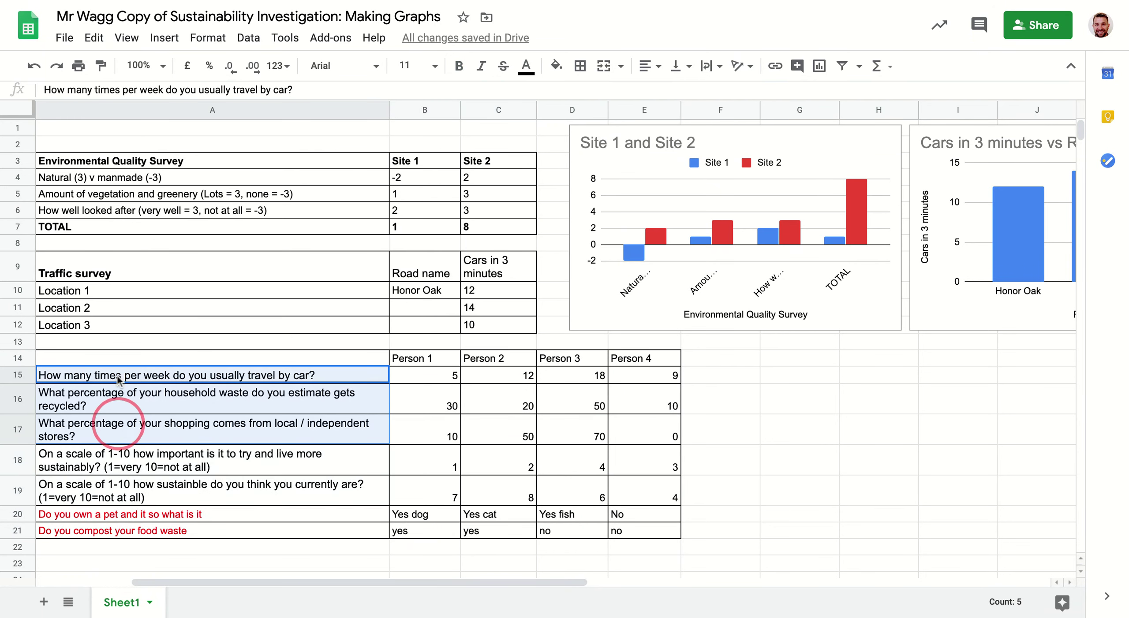
{"action": "left_click", "coordinate": [116, 455]}
{"action": "left_click", "coordinate": [118, 478]}
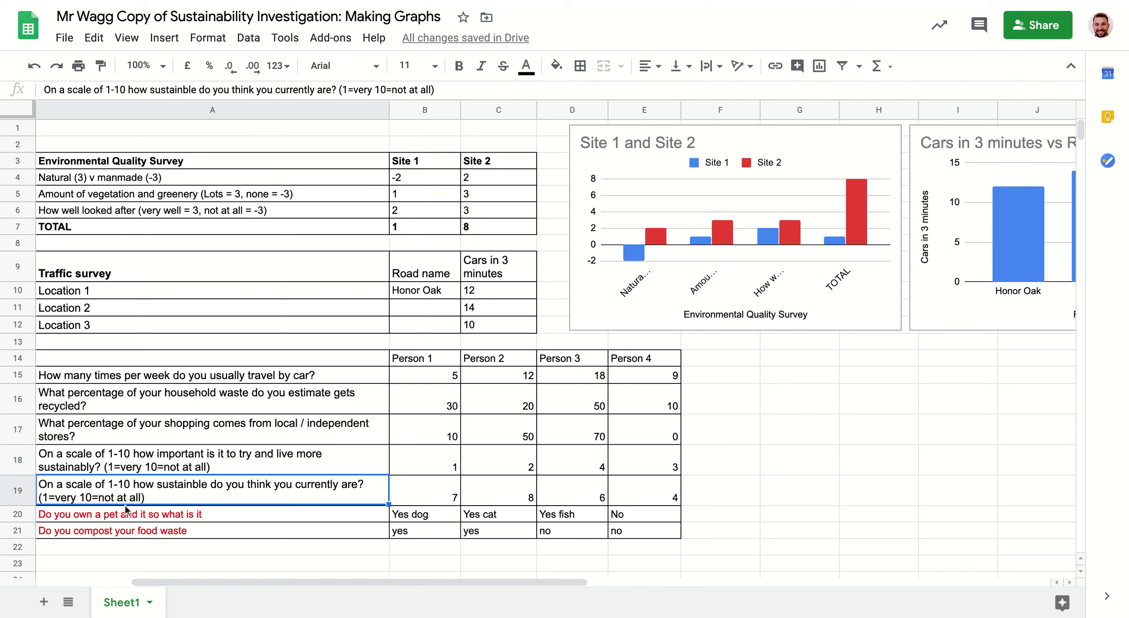
{"action": "left_click", "coordinate": [144, 531]}
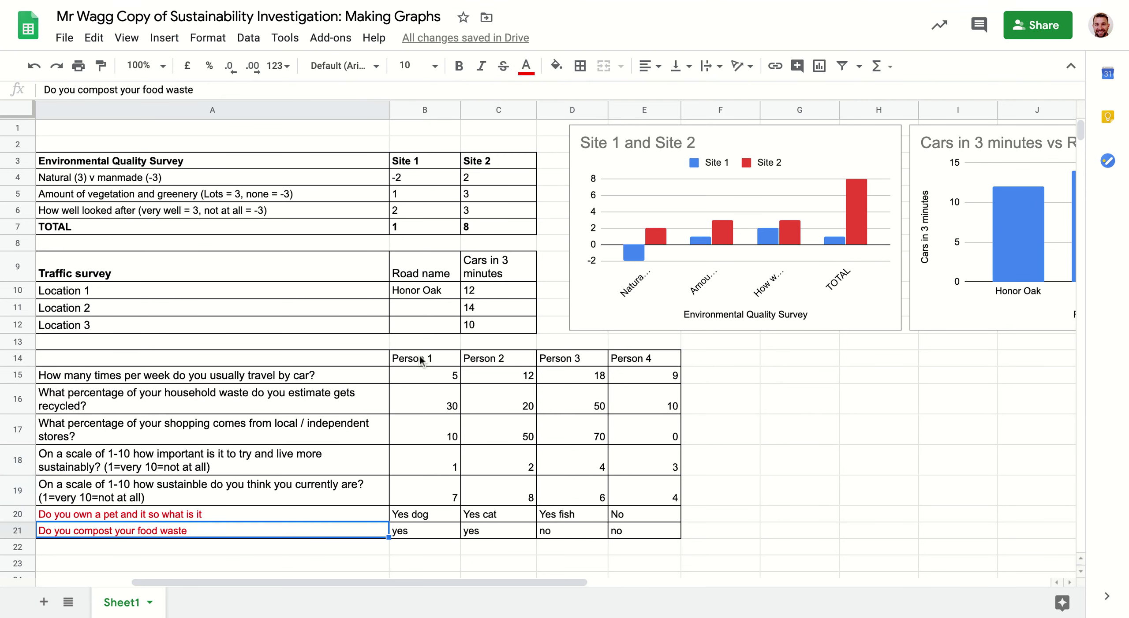
{"action": "left_click_drag", "start_coordinate": [400, 358], "coordinate": [642, 528]}
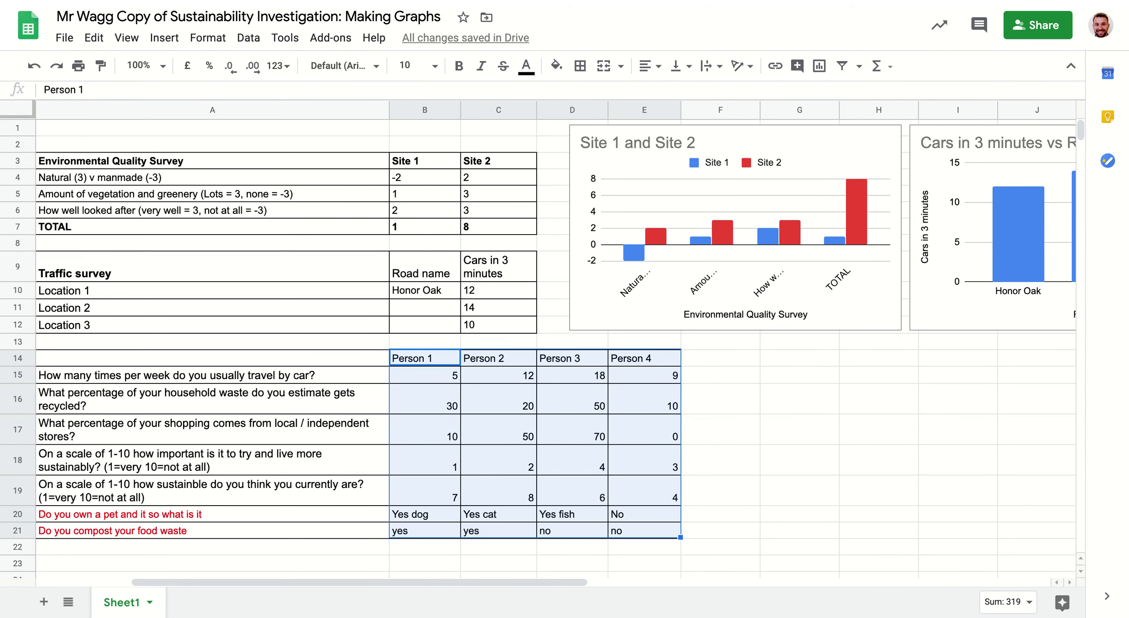
Clear the formatting of the questionnaire answer cells B15:E21
{"action": "left_click_drag", "start_coordinate": [423, 373], "coordinate": [643, 534]}
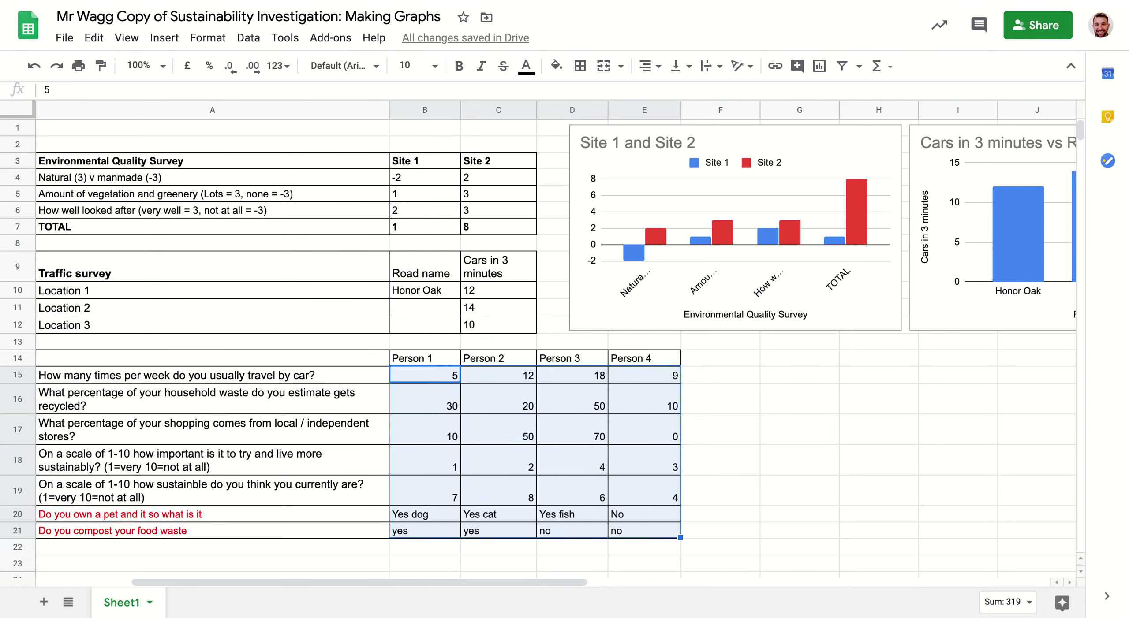
{"action": "left_click", "coordinate": [208, 38]}
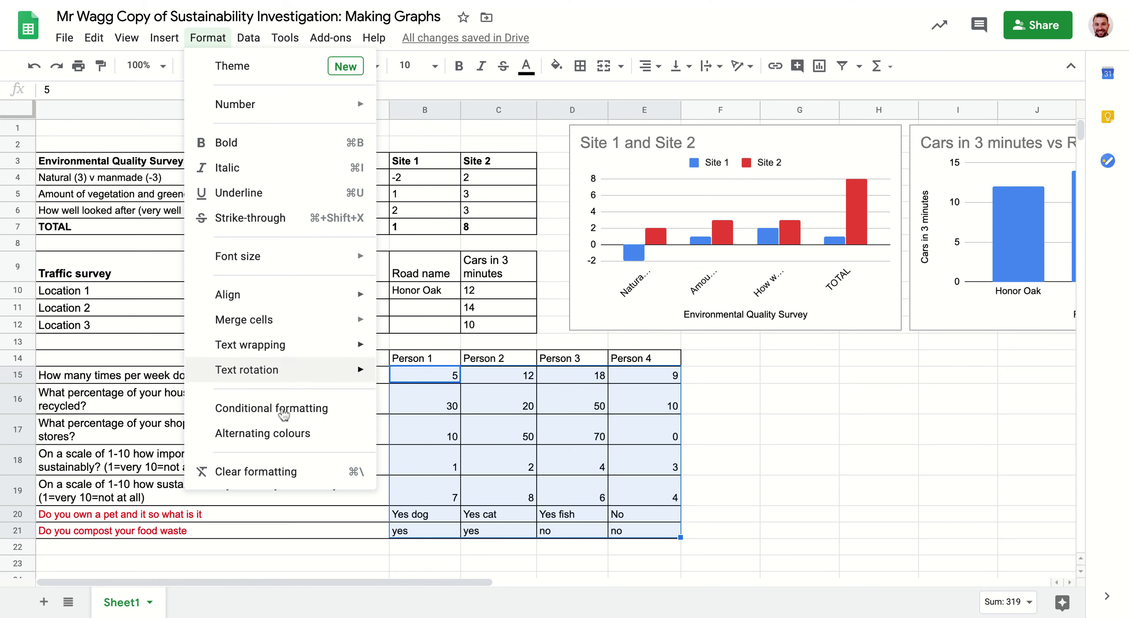
{"action": "left_click", "coordinate": [229, 473]}
{"action": "left_click", "coordinate": [417, 371]}
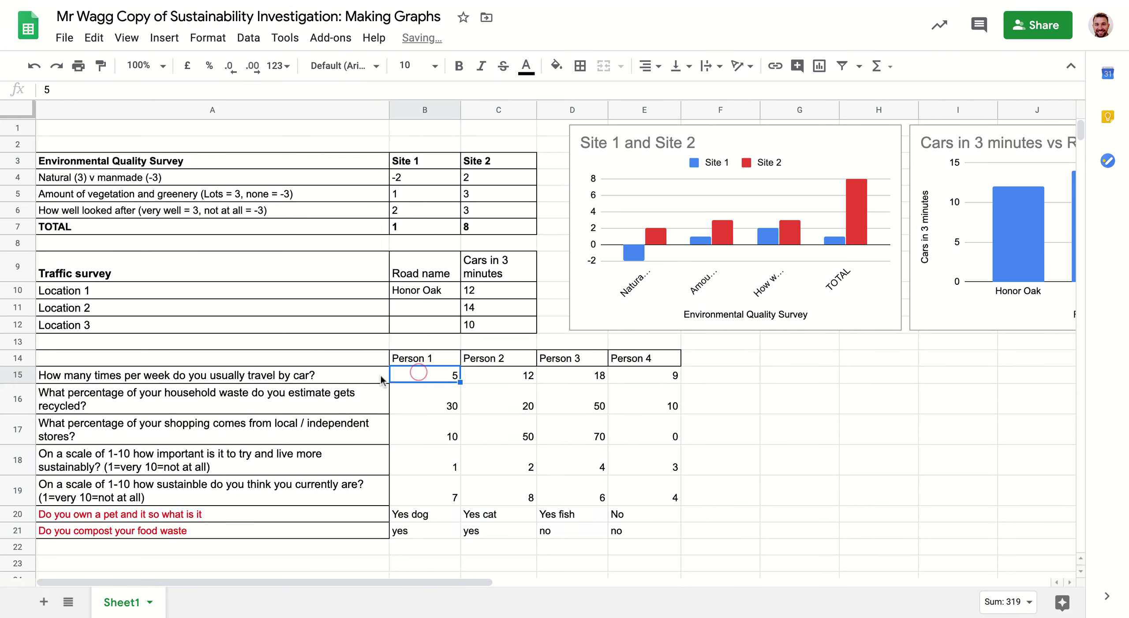
Apply all borders to the questionnaire answer cells B15:E21
{"action": "left_click_drag", "start_coordinate": [414, 375], "coordinate": [644, 532]}
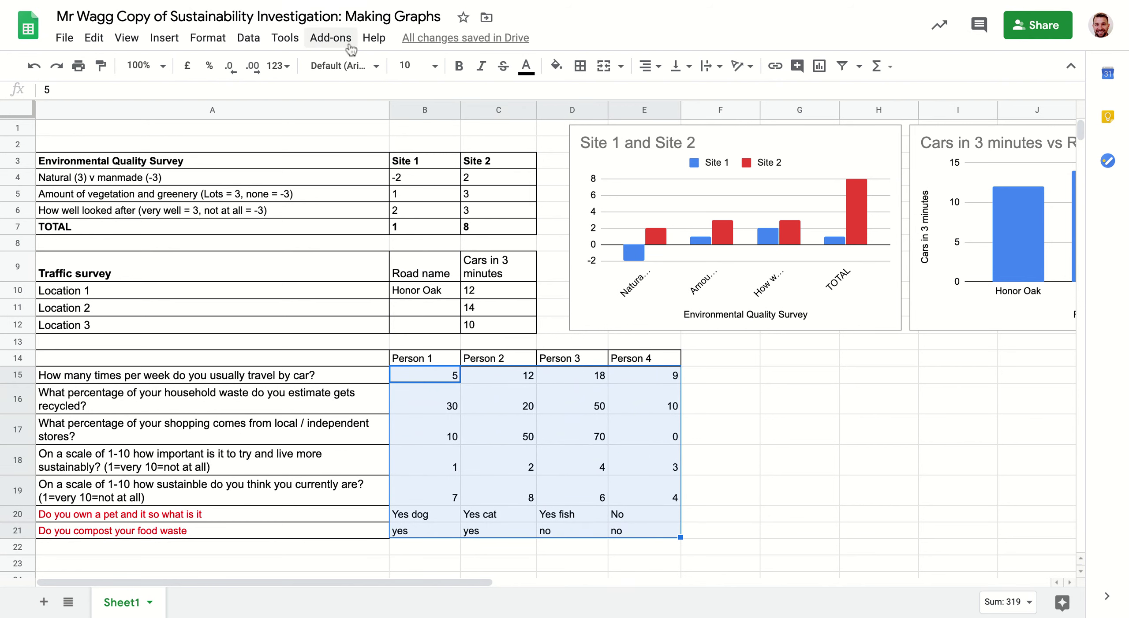
{"action": "left_click", "coordinate": [580, 68]}
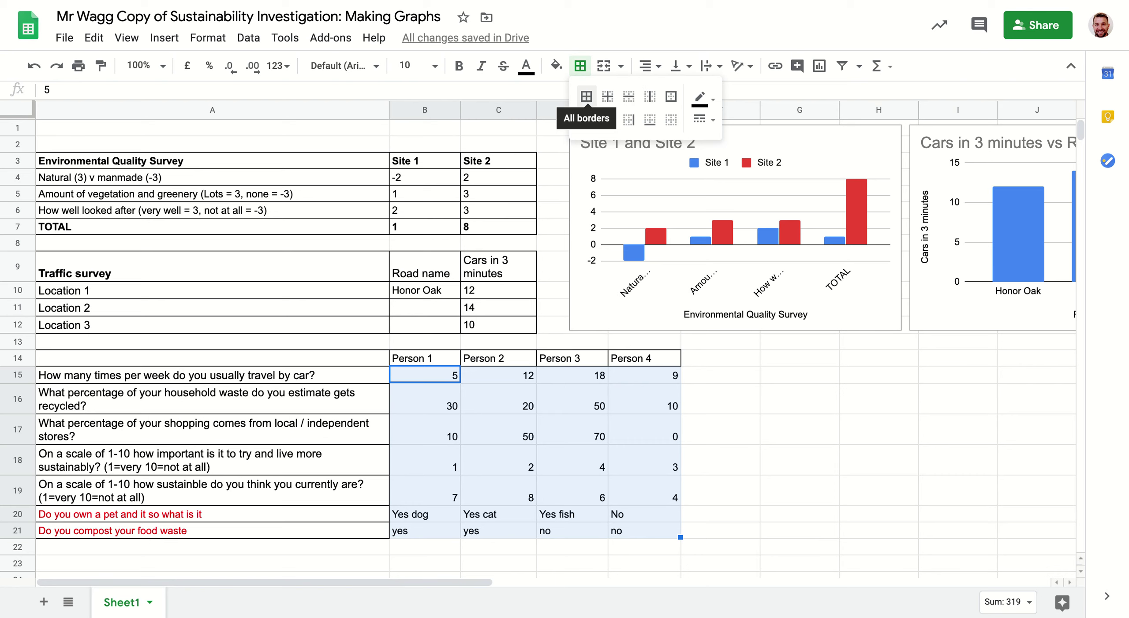
{"action": "left_click", "coordinate": [587, 98]}
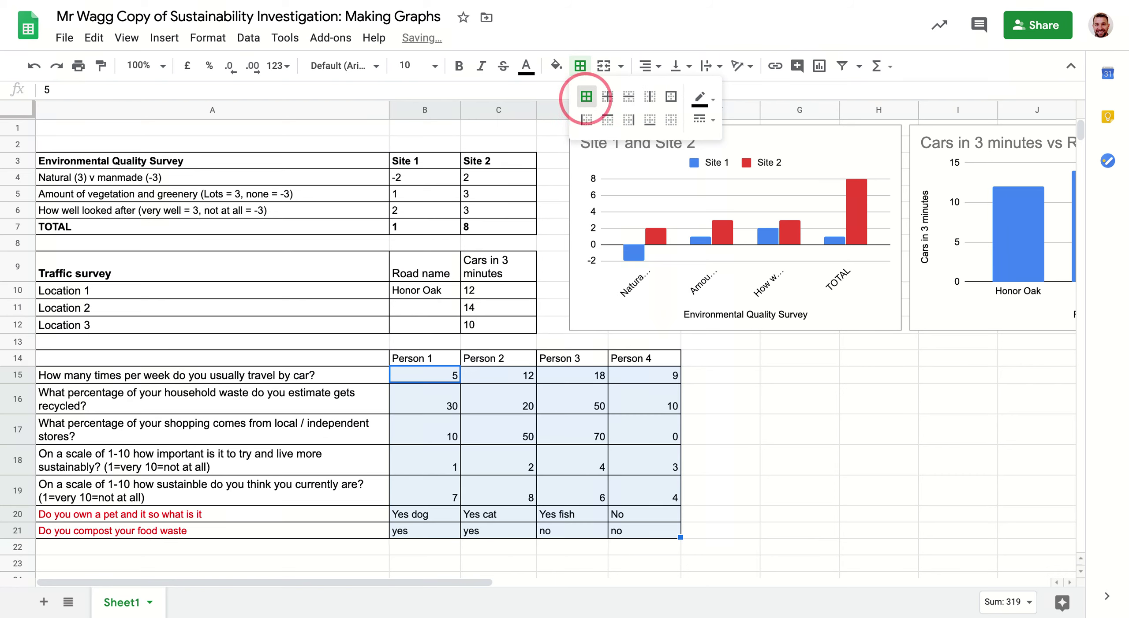
{"action": "left_click", "coordinate": [707, 425]}
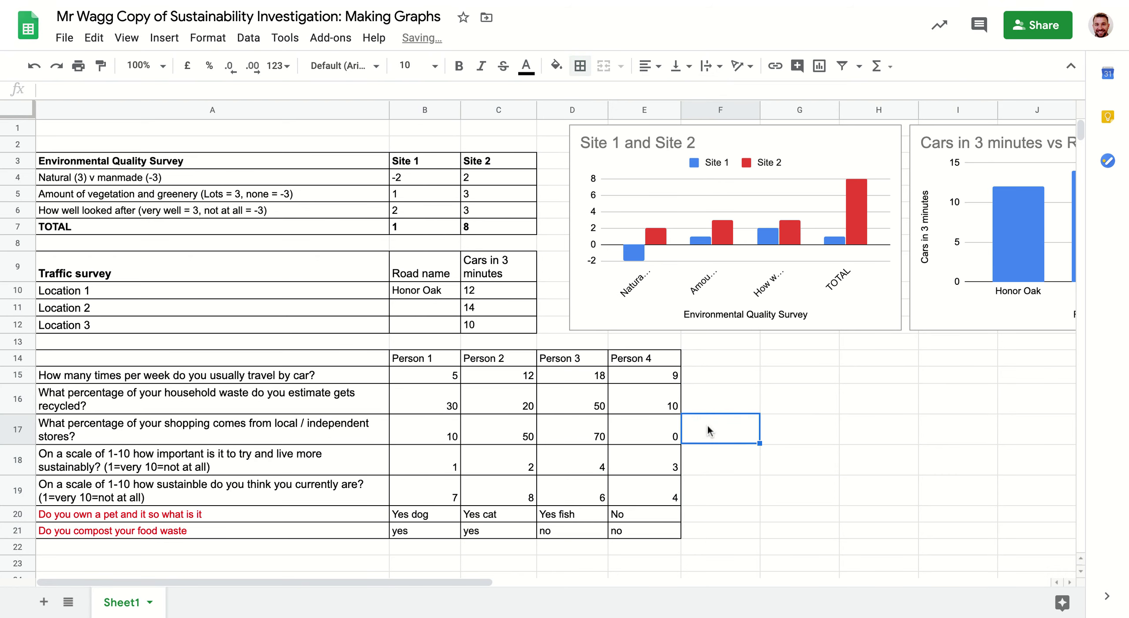
Add the heading "Average" in cell F14 beside Person 4
{"action": "left_click", "coordinate": [722, 363]}
{"action": "type", "text": "Average"}
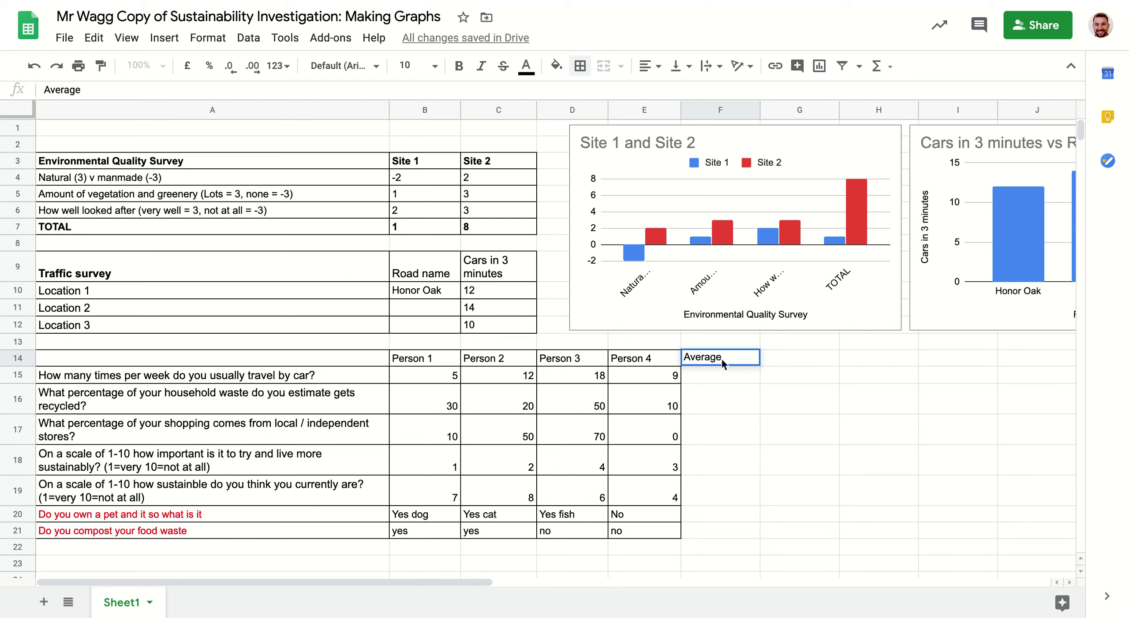
{"action": "key", "text": "Return"}
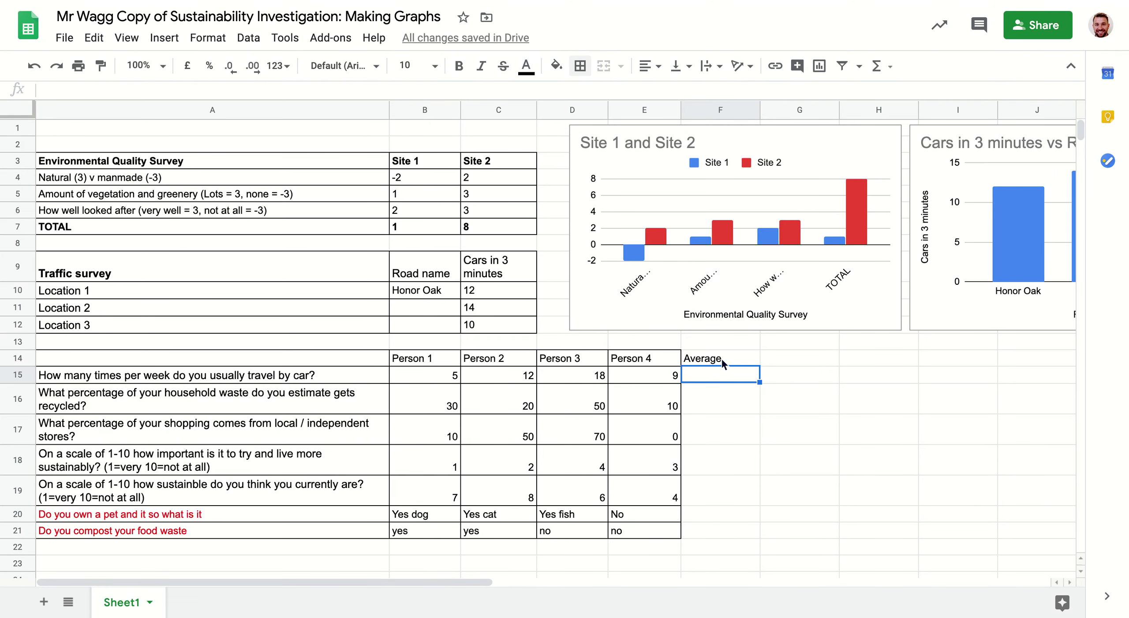
Calculate the average weekly car trips in cell F15 with the formula =average(B15:E15)
{"action": "type", "text": "=average"}
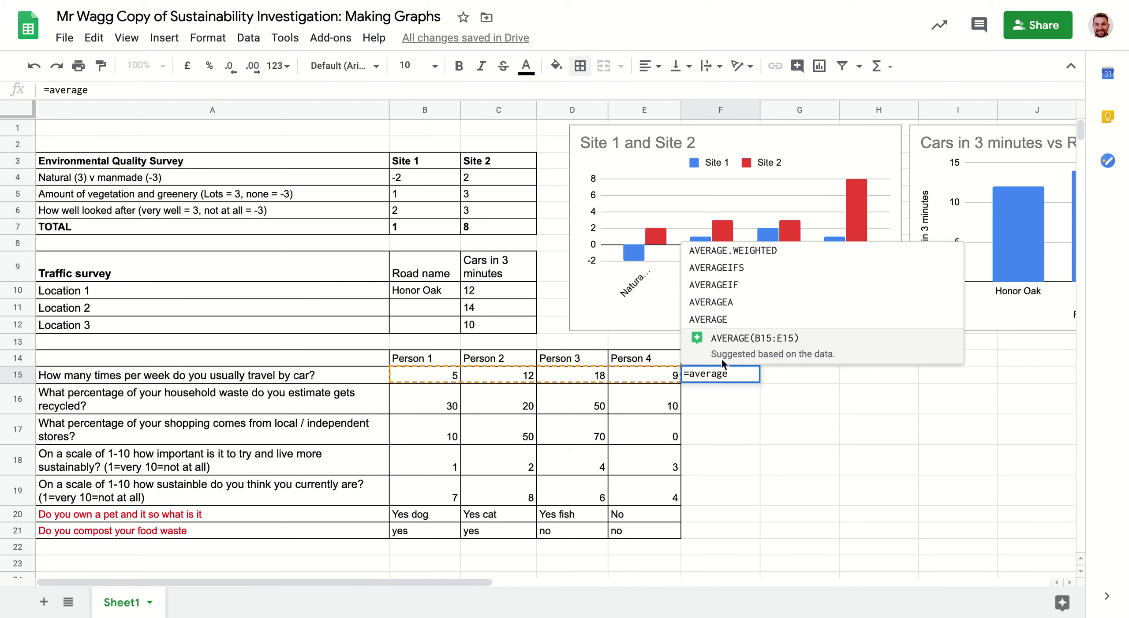
{"action": "type", "text": "("}
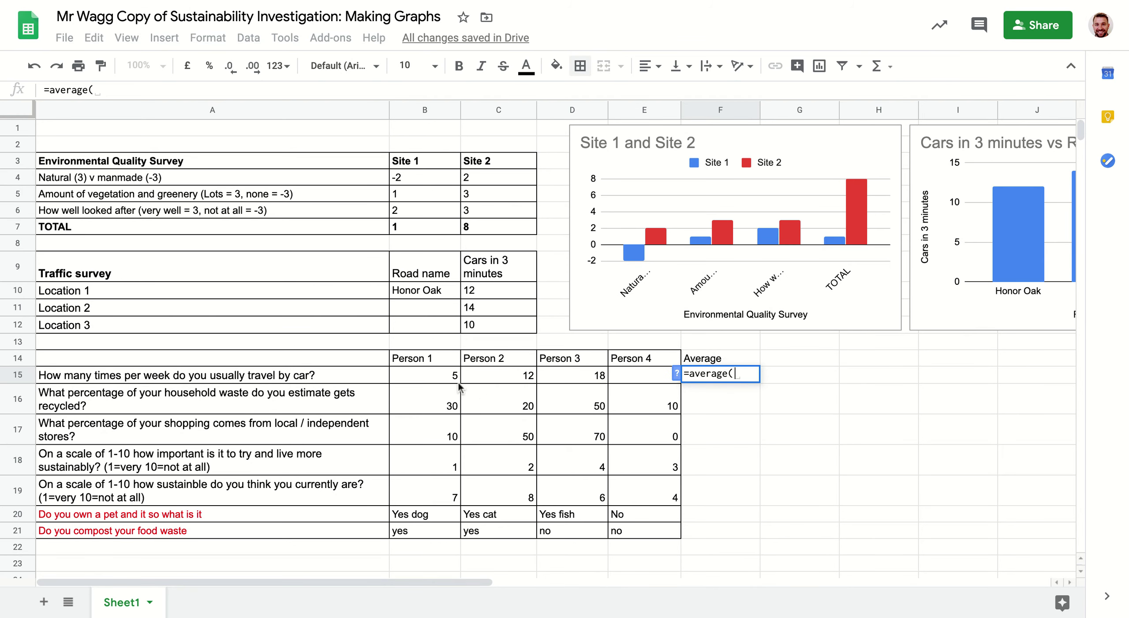
{"action": "left_click_drag", "start_coordinate": [434, 375], "coordinate": [648, 376]}
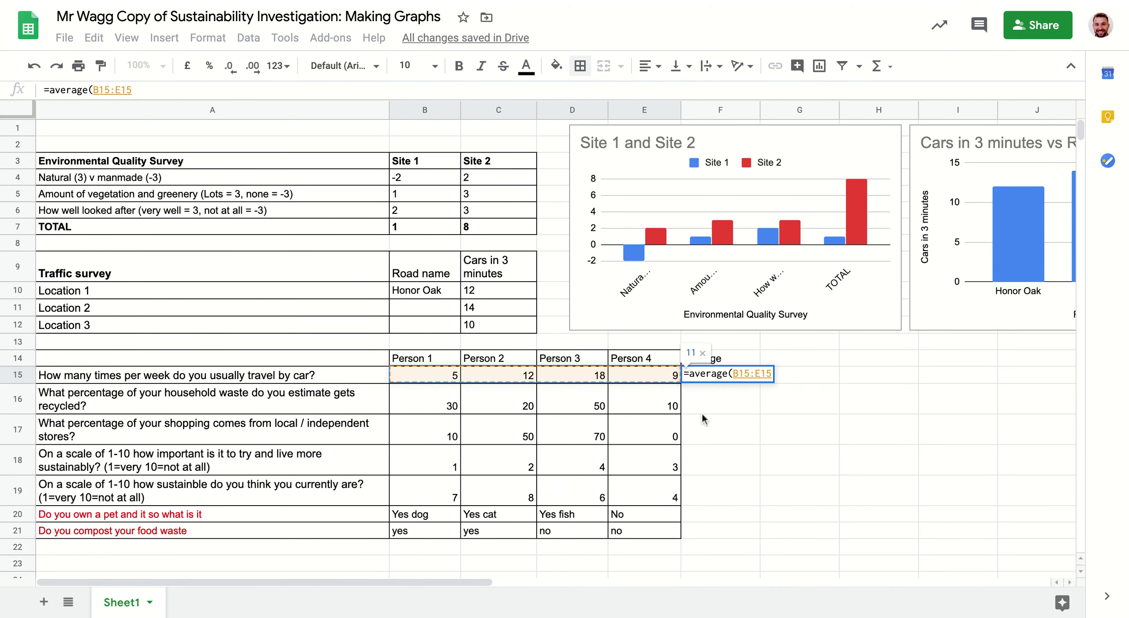
{"action": "key", "text": "Return"}
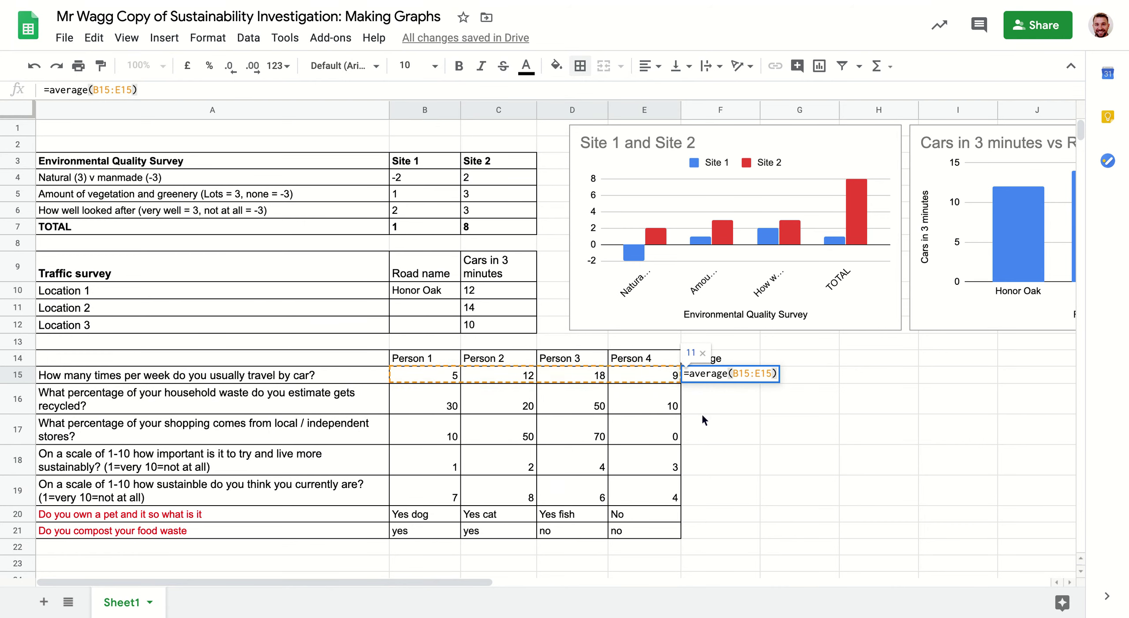
Fill the average formula from F15 down to F19 for the remaining numeric questions
{"action": "left_click", "coordinate": [735, 377]}
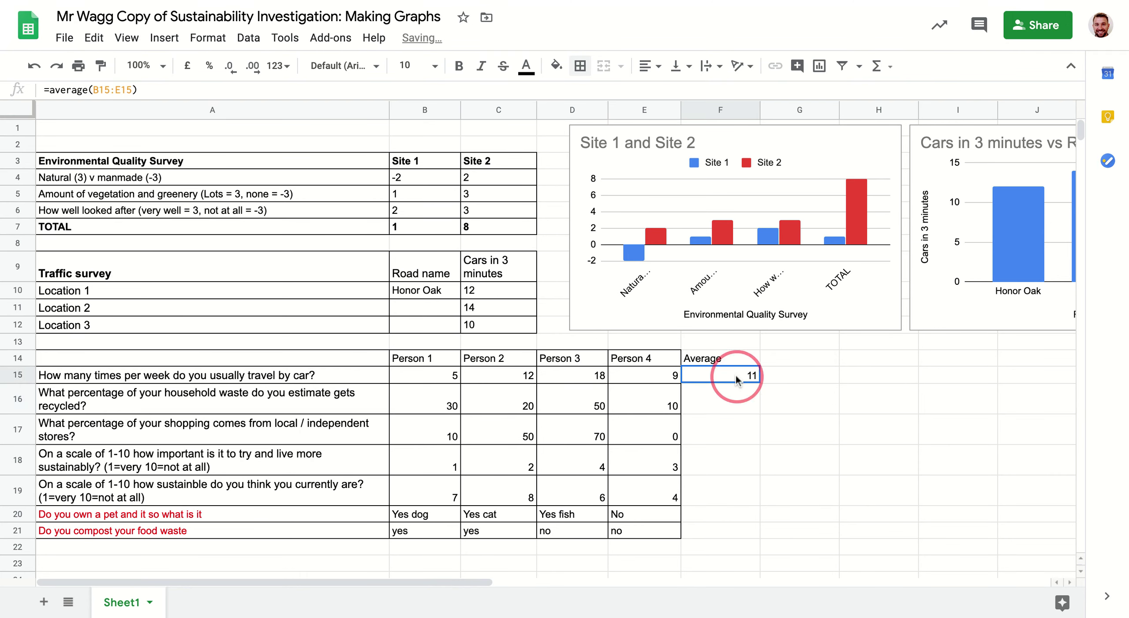
{"action": "left_click_drag", "start_coordinate": [759, 382], "coordinate": [752, 500]}
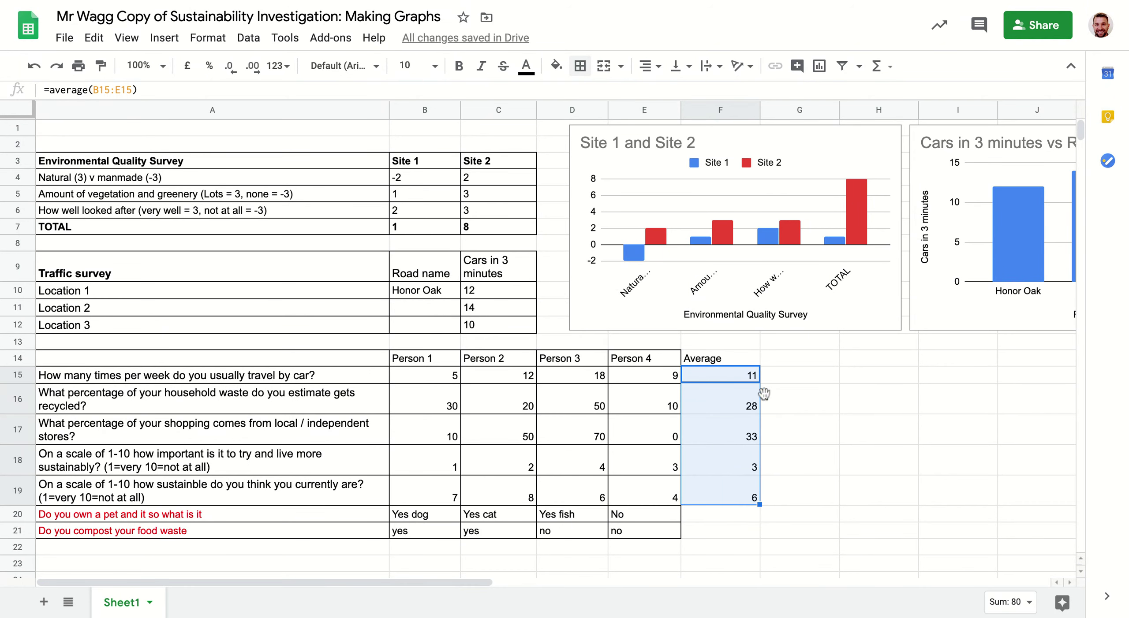
{"action": "key", "text": "ctrl+z"}
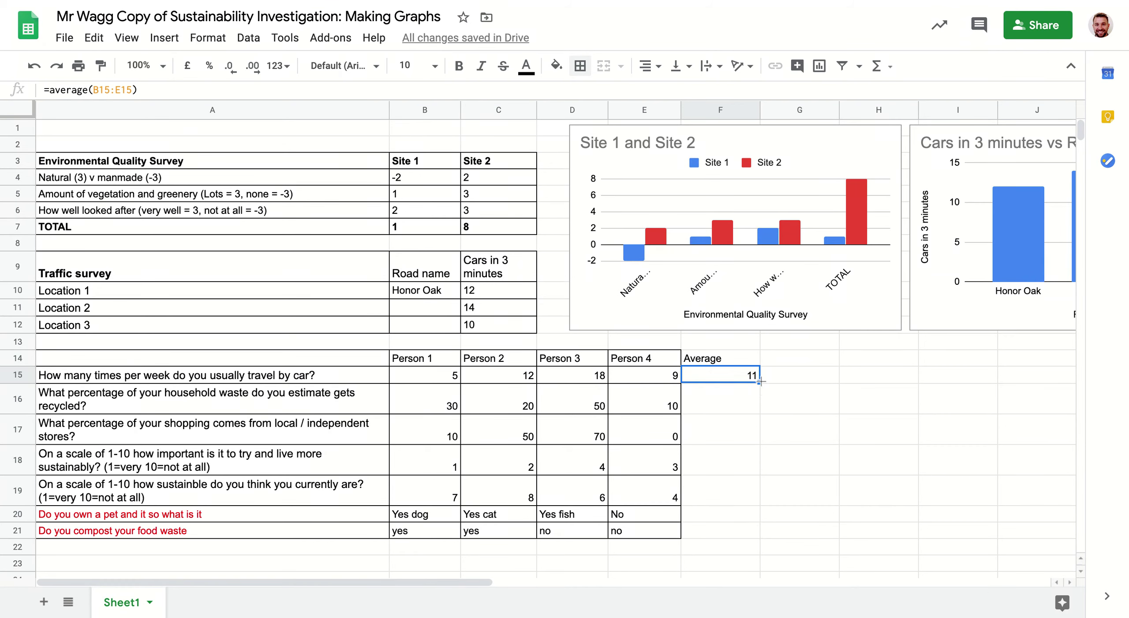
{"action": "left_click_drag", "start_coordinate": [759, 382], "coordinate": [757, 502]}
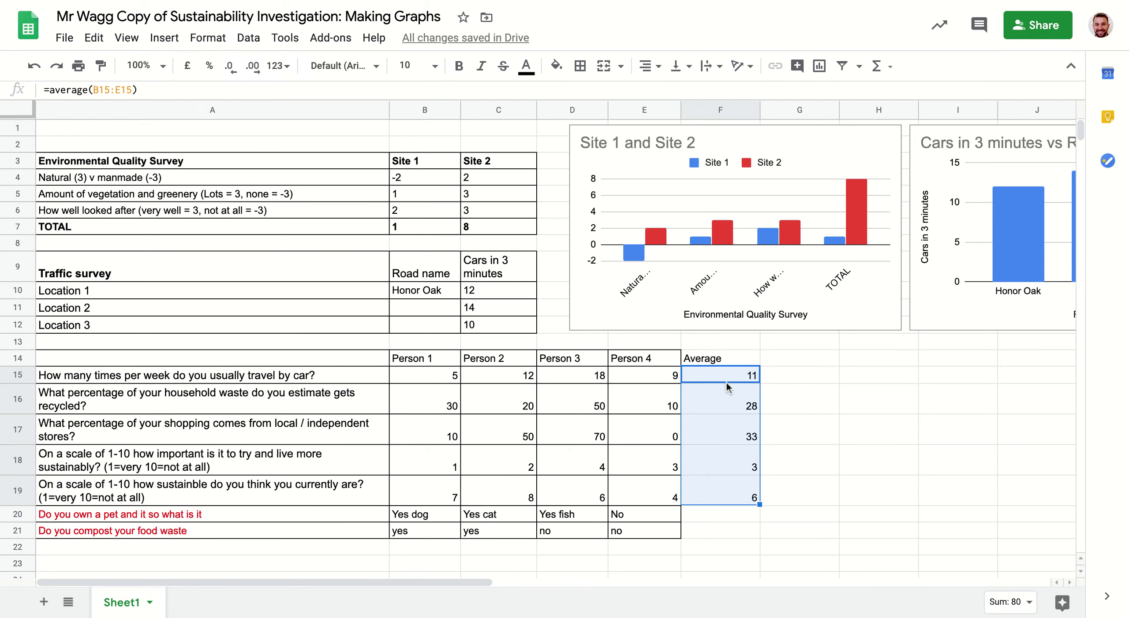
Review the household recycling row and check the average formulas in F16, F17 and F19
{"action": "left_click_drag", "start_coordinate": [132, 399], "coordinate": [751, 403]}
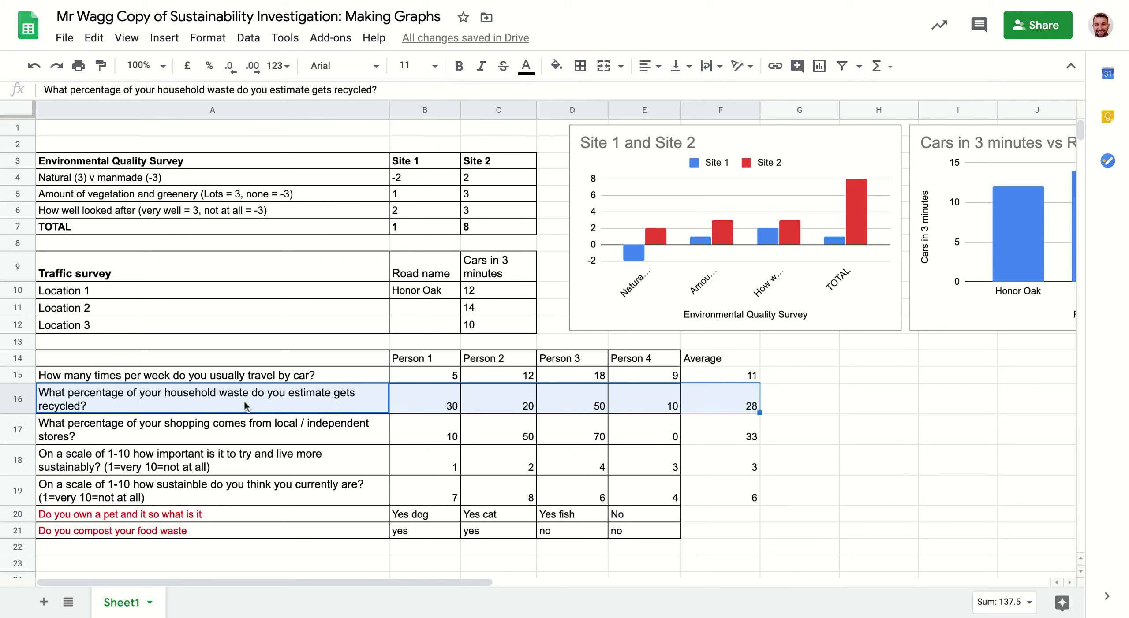
{"action": "left_click", "coordinate": [714, 393]}
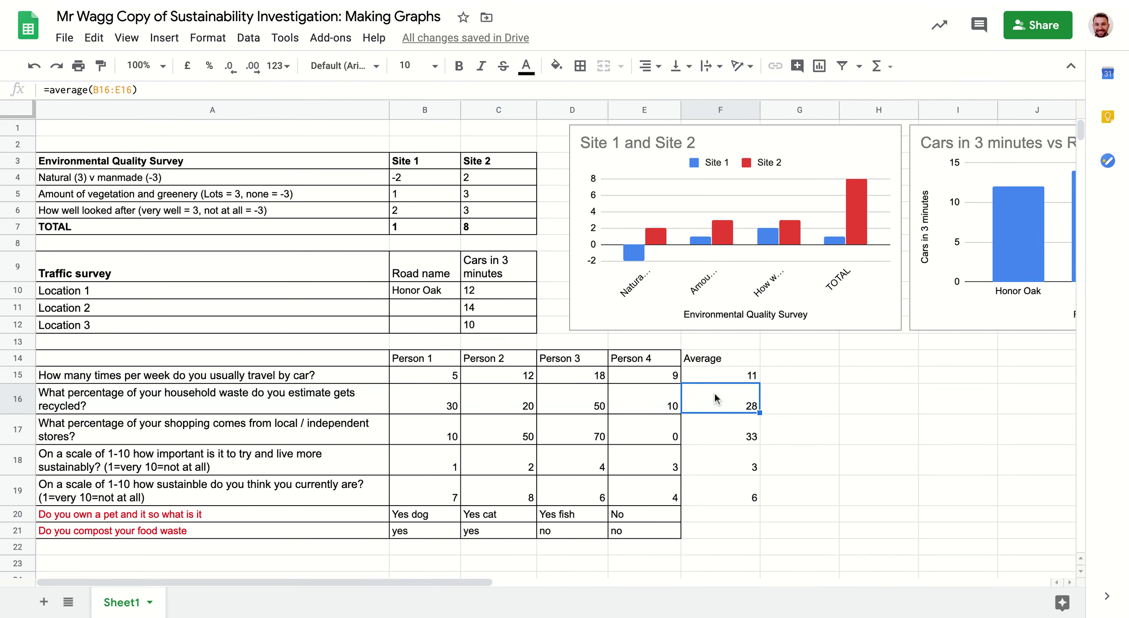
{"action": "left_click", "coordinate": [744, 435]}
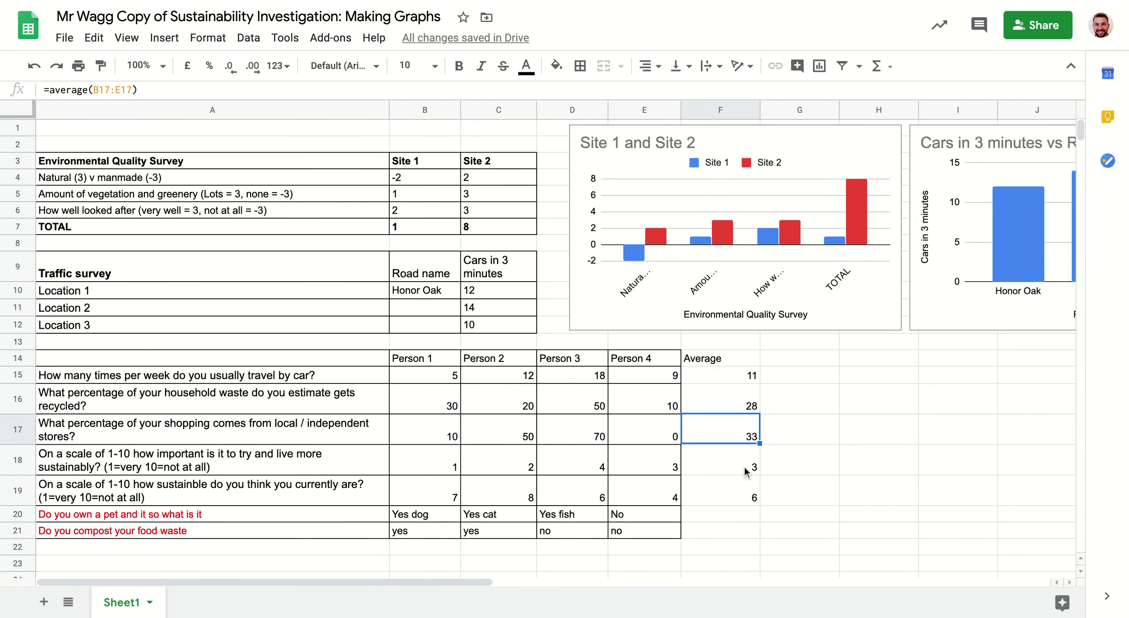
{"action": "left_click", "coordinate": [739, 488]}
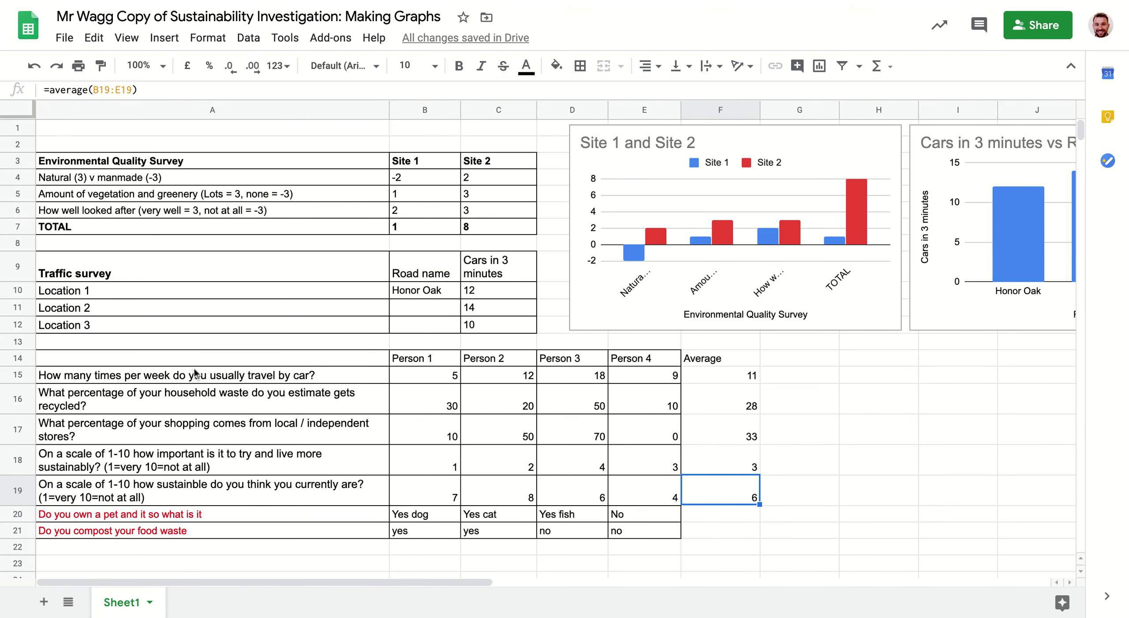
Insert a column chart of the weekly car travel answers from A14:E15 and widen it slightly
{"action": "left_click_drag", "start_coordinate": [183, 364], "coordinate": [635, 378]}
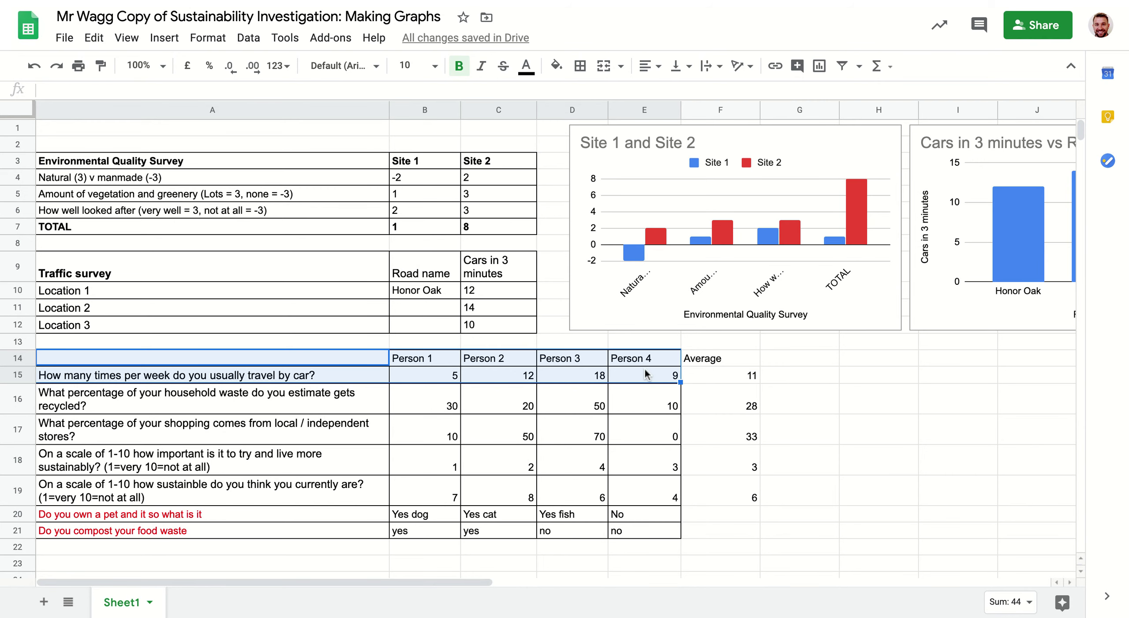
{"action": "left_click", "coordinate": [162, 39]}
{"action": "left_click", "coordinate": [200, 256]}
{"action": "left_click", "coordinate": [158, 44]}
{"action": "left_click", "coordinate": [243, 197]}
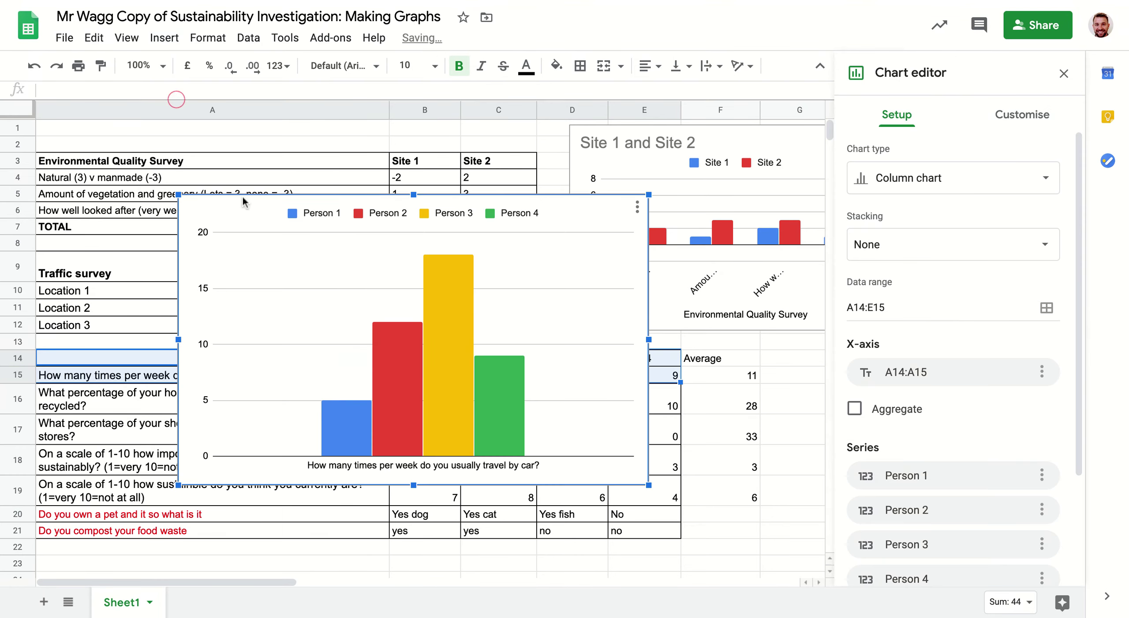
{"action": "left_click_drag", "start_coordinate": [649, 339], "coordinate": [690, 339]}
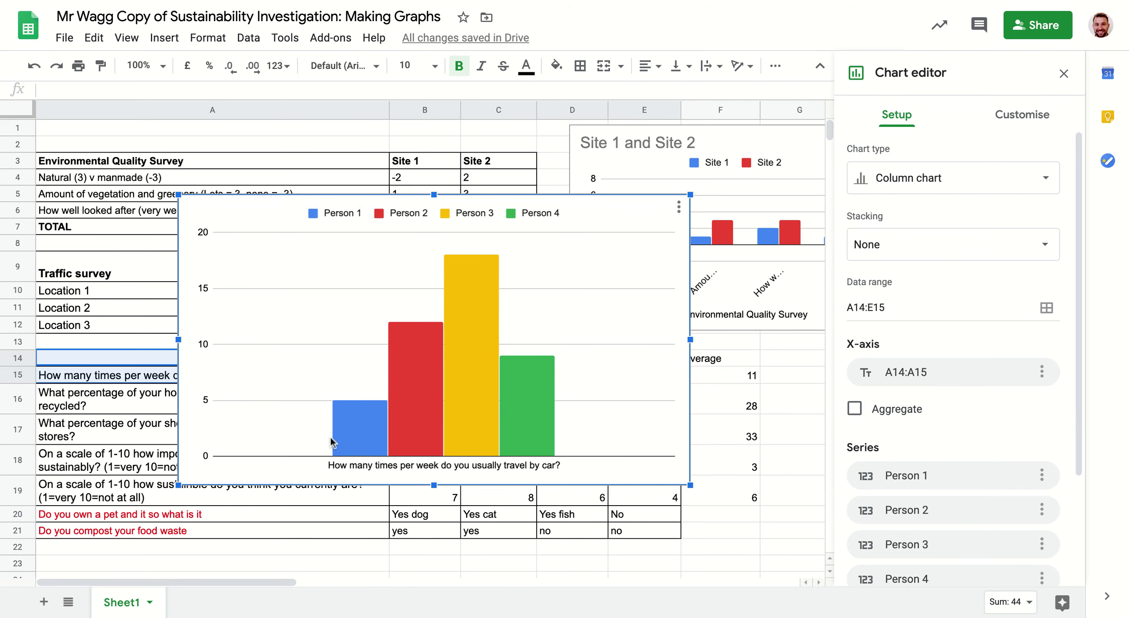
Use column A as labels for the car travel chart and toggle row 14 as headers on and off
{"action": "left_click", "coordinate": [348, 437]}
{"action": "left_click", "coordinate": [417, 409]}
{"action": "left_click", "coordinate": [485, 386]}
{"action": "left_click", "coordinate": [514, 397]}
{"action": "left_click", "coordinate": [897, 115]}
{"action": "scroll", "coordinate": [937, 351], "scroll_direction": "down", "scroll_amount": 1}
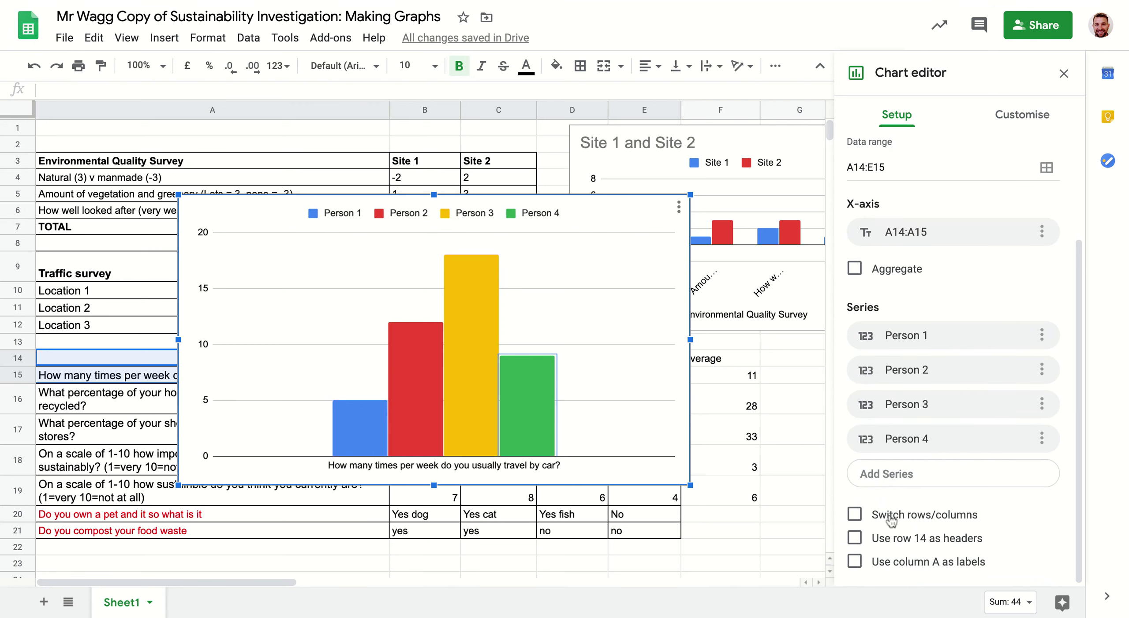
{"action": "left_click", "coordinate": [856, 562]}
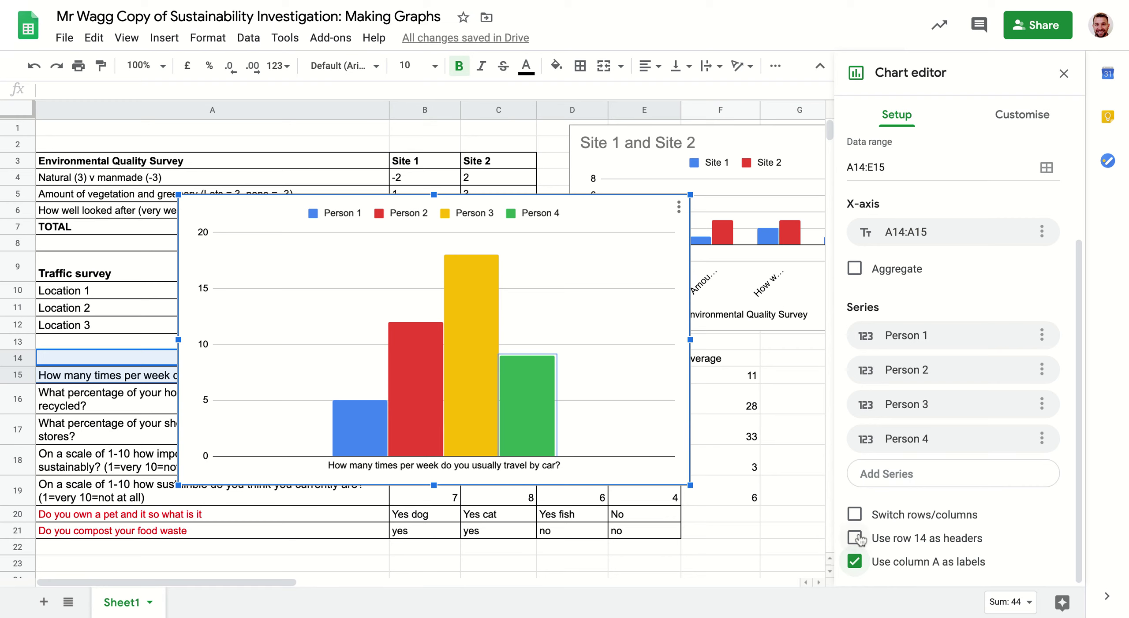
{"action": "left_click", "coordinate": [855, 538]}
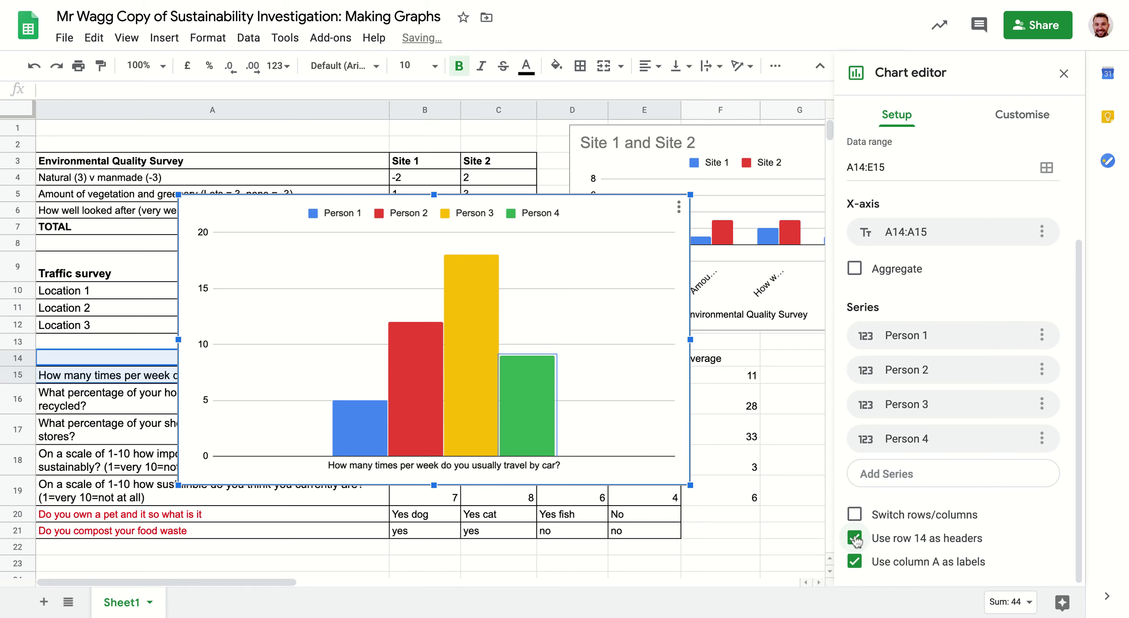
{"action": "left_click", "coordinate": [854, 538]}
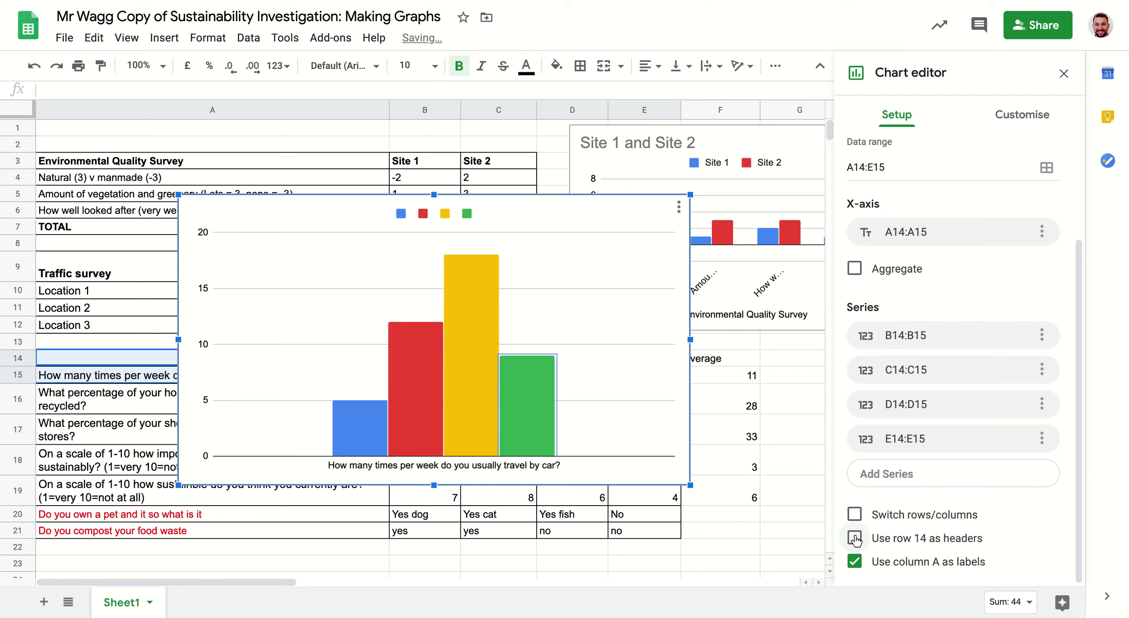
{"action": "scroll", "coordinate": [926, 256], "scroll_direction": "up", "scroll_amount": 3}
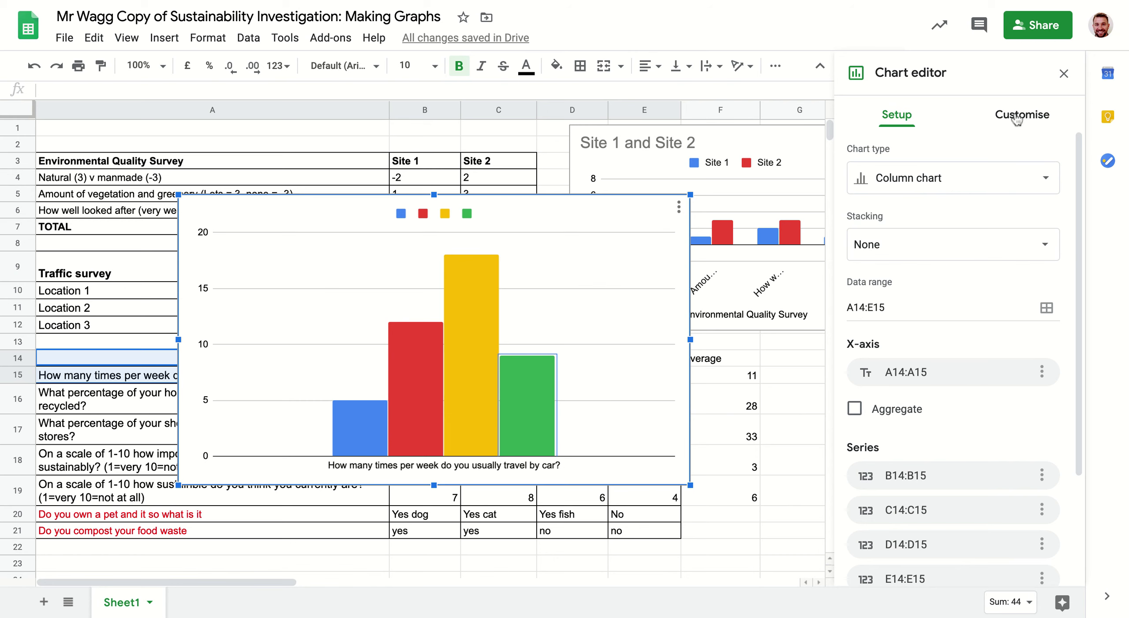
Set the chart title to "How many times per wweek do you ususually travel by car in Honor Oak"
{"action": "left_click", "coordinate": [1016, 119]}
{"action": "left_click", "coordinate": [926, 160]}
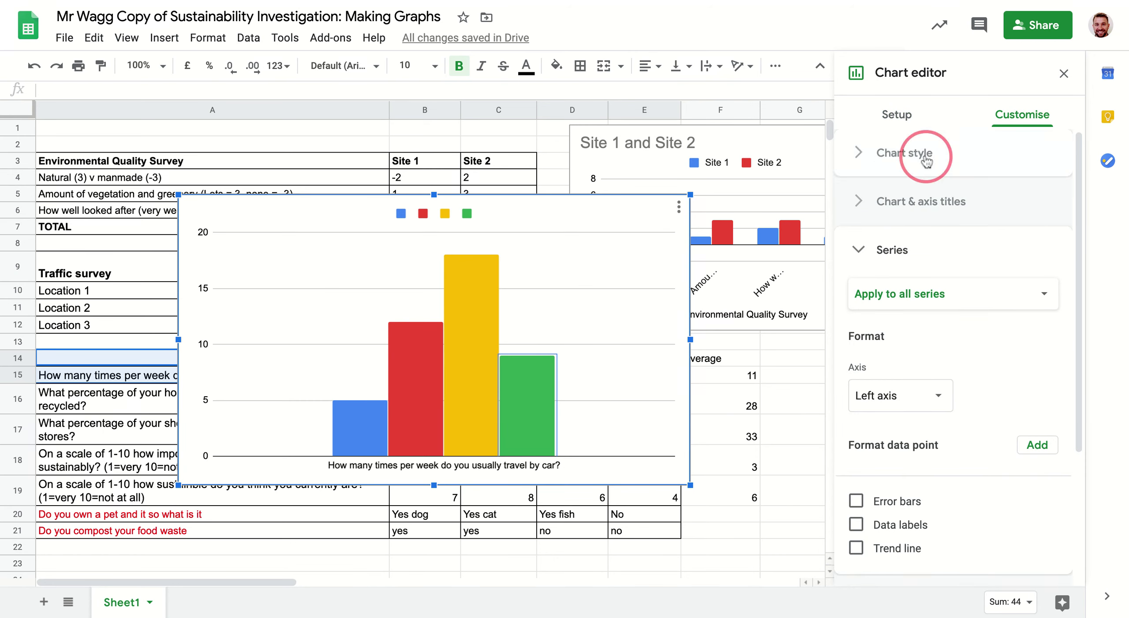
{"action": "left_click", "coordinate": [879, 158]}
{"action": "left_click", "coordinate": [915, 199]}
{"action": "left_click", "coordinate": [934, 319]}
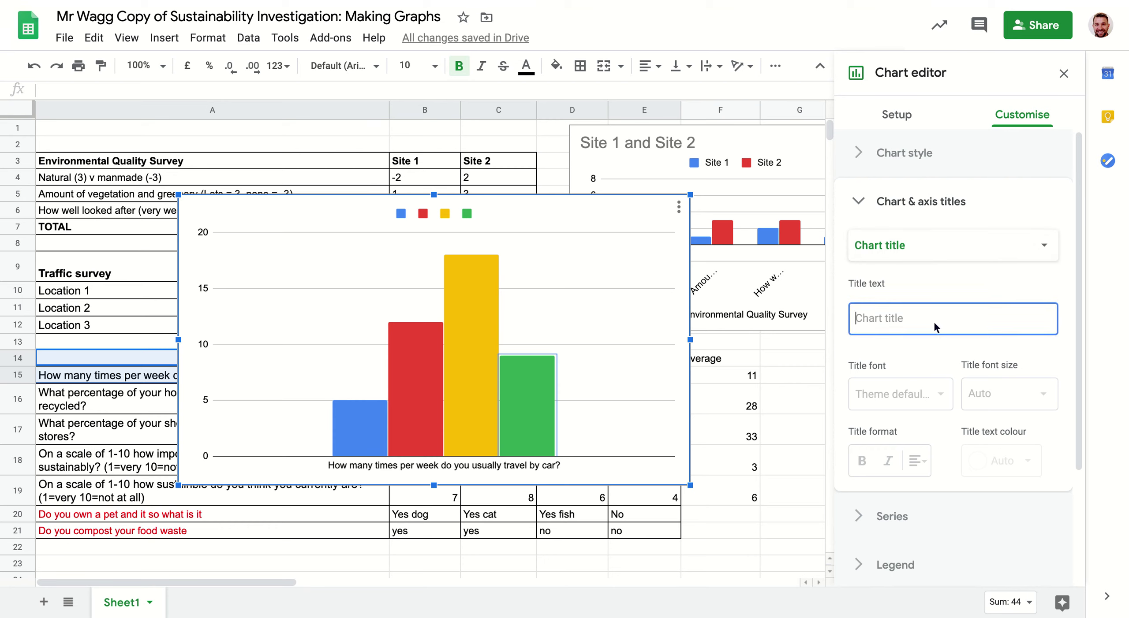
{"action": "type", "text": "How many time"}
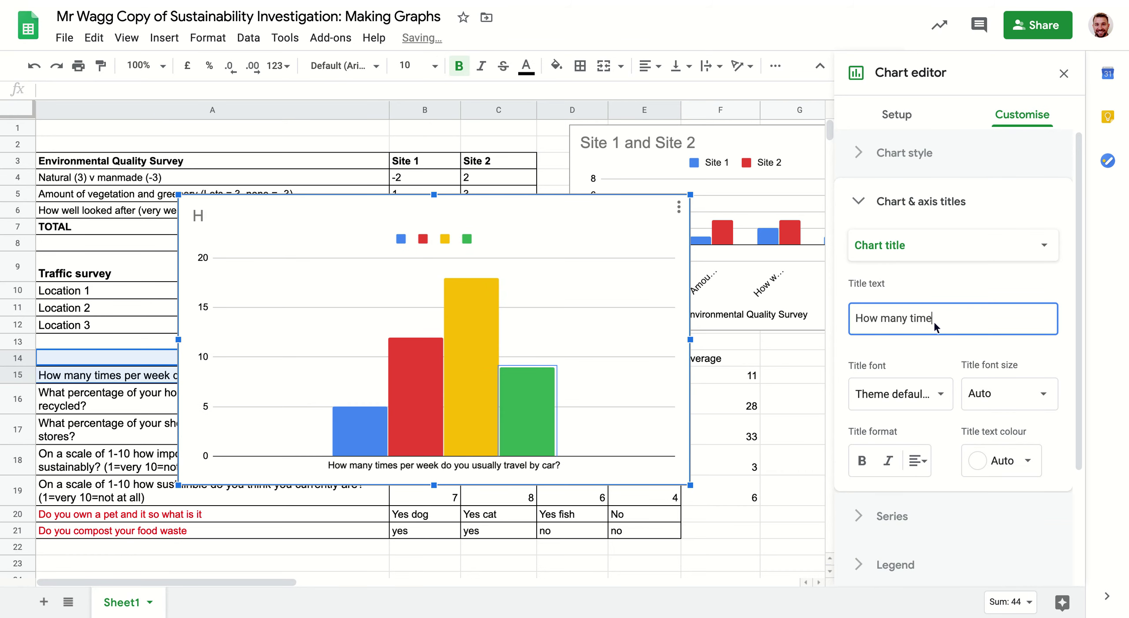
{"action": "type", "text": "s per ww"}
{"action": "type", "text": "eek do you ususually travel by car in"}
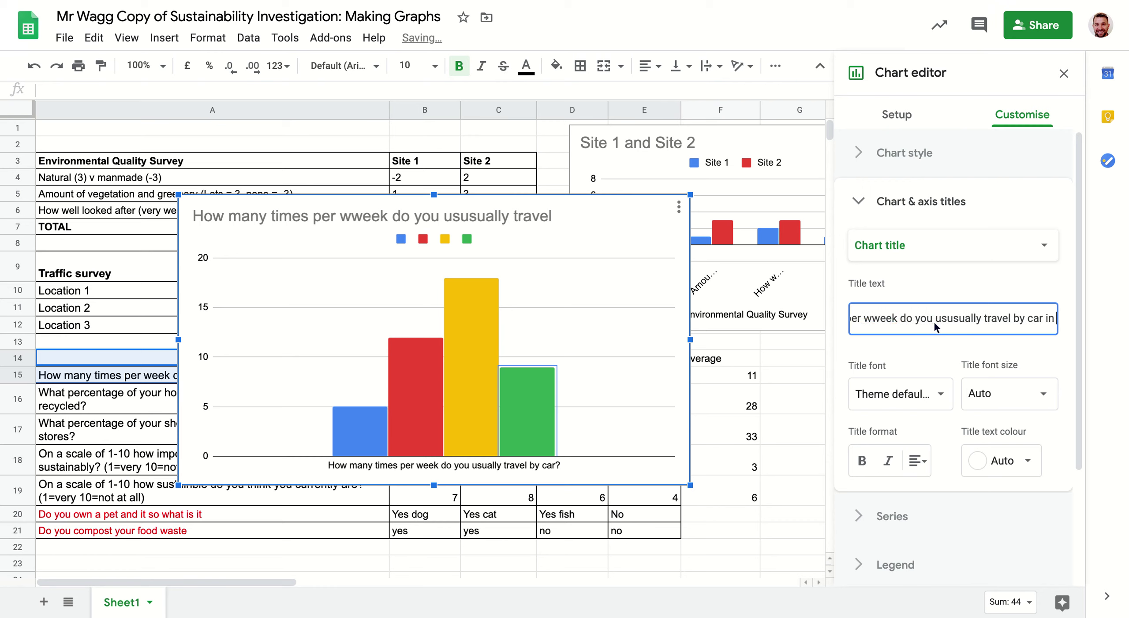
{"action": "type", "text": " Hon"}
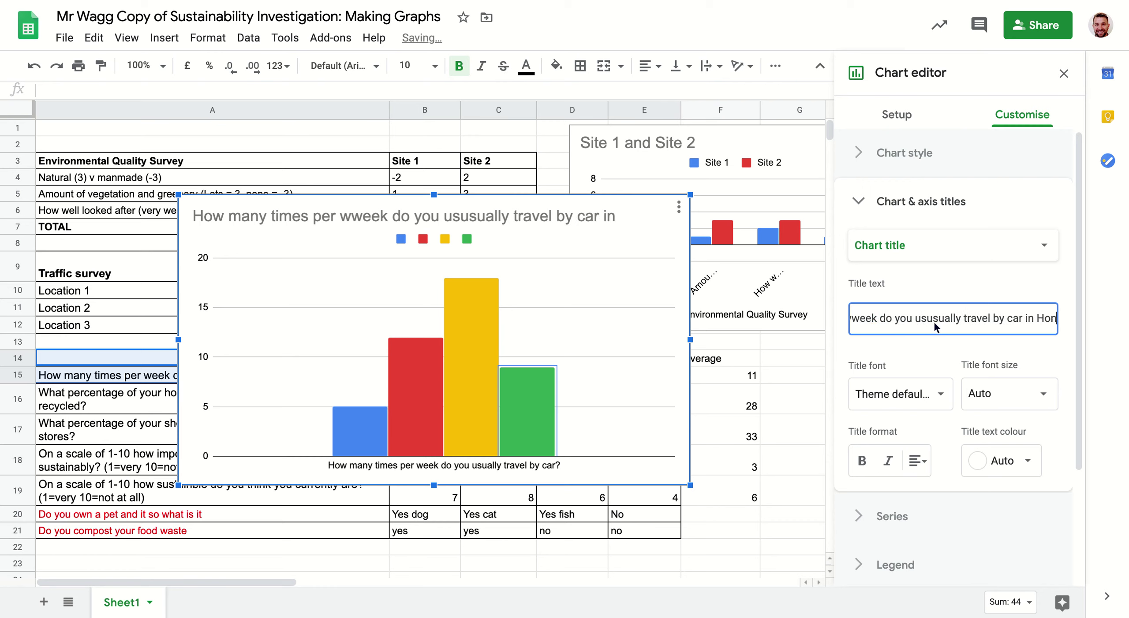
{"action": "type", "text": "or Oak"}
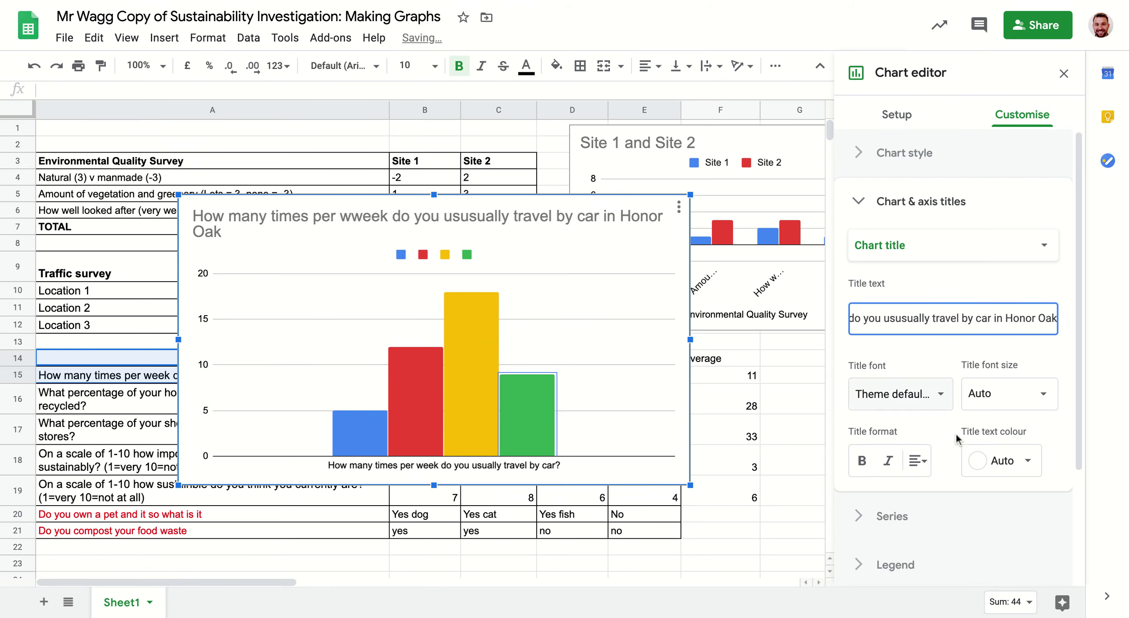
Use row 14 as headers so the car travel chart's legend names each person
{"action": "left_click", "coordinate": [1028, 517]}
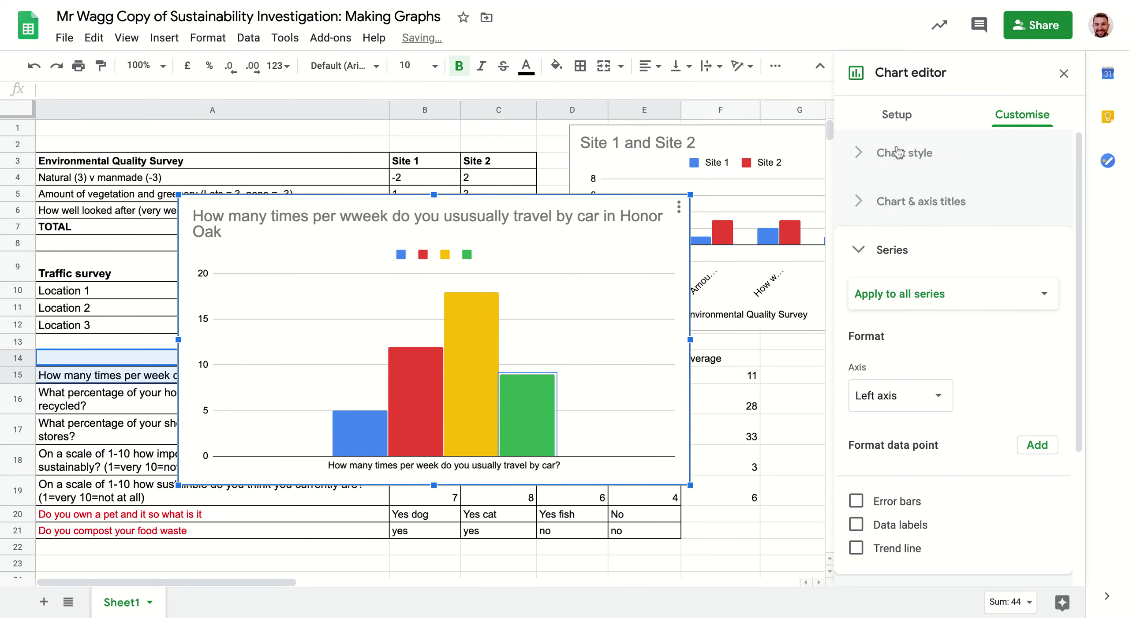
{"action": "left_click", "coordinate": [893, 125]}
{"action": "scroll", "coordinate": [921, 503], "scroll_direction": "down", "scroll_amount": 3}
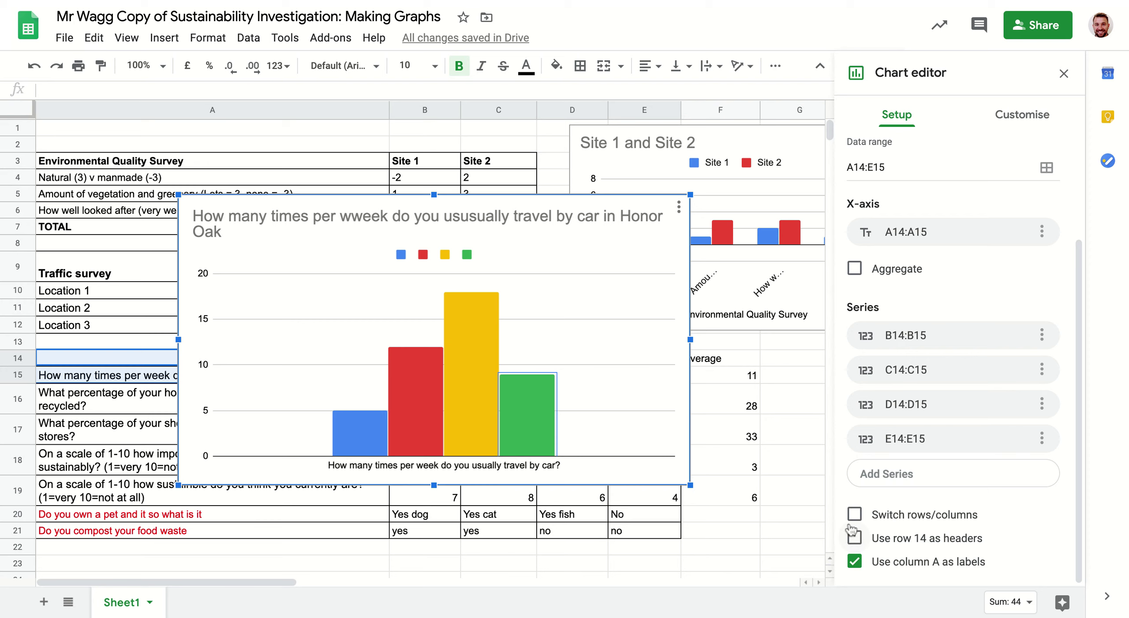
{"action": "left_click", "coordinate": [853, 546]}
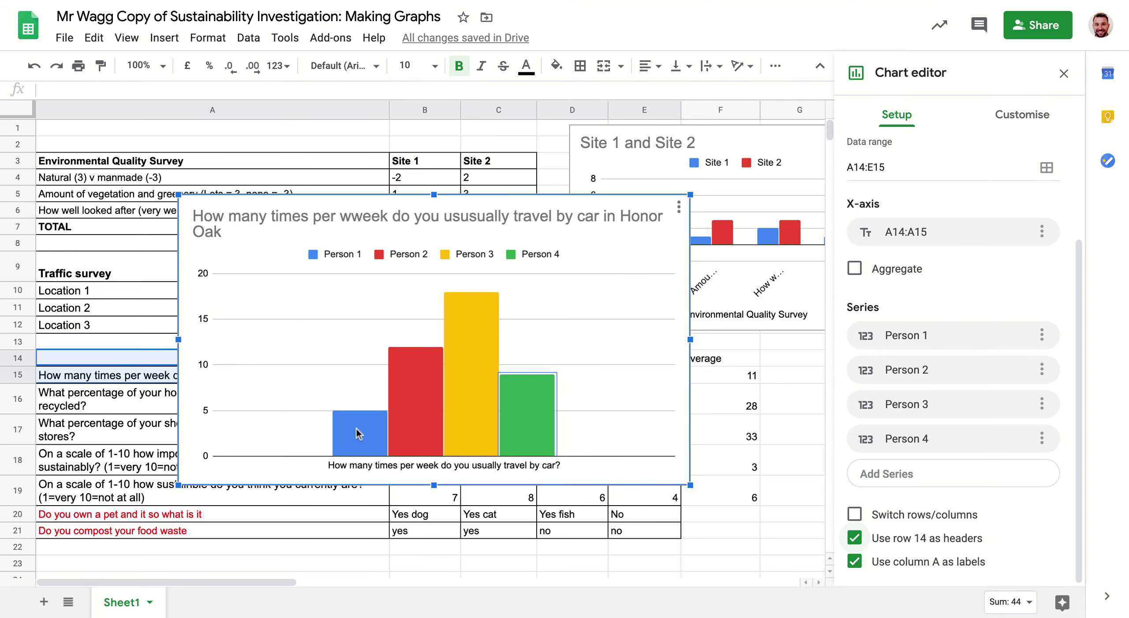
Correct "wweek" to "week" and "ususually" to "usually" in the car travel chart's title
{"action": "left_click", "coordinate": [358, 216]}
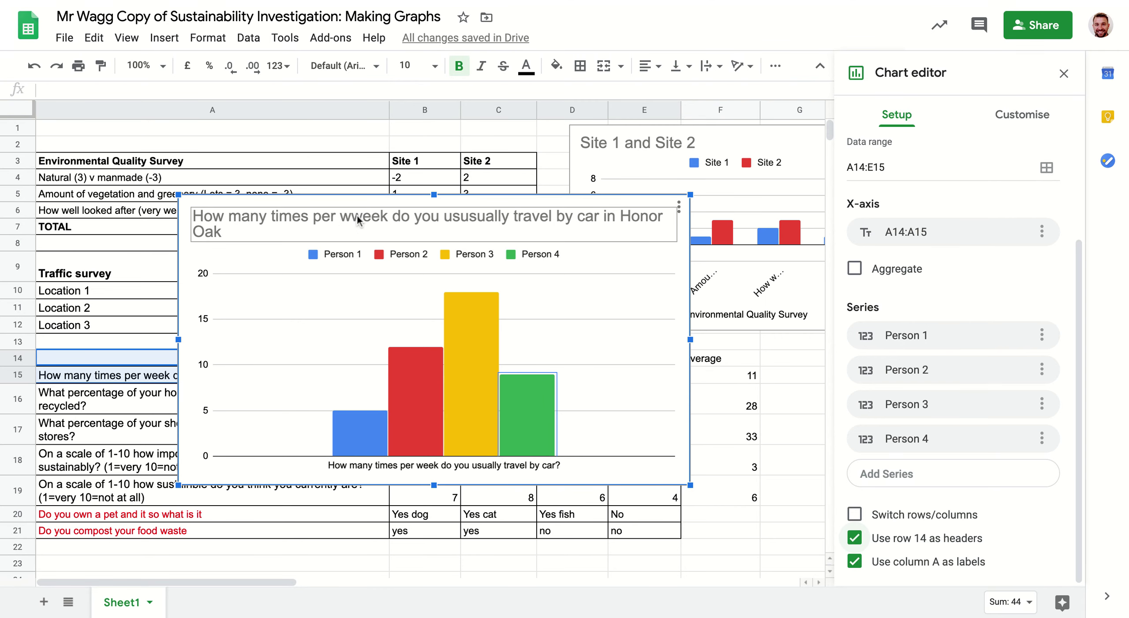
{"action": "left_click", "coordinate": [357, 216]}
{"action": "left_click", "coordinate": [357, 216]}
{"action": "left_click", "coordinate": [327, 215]}
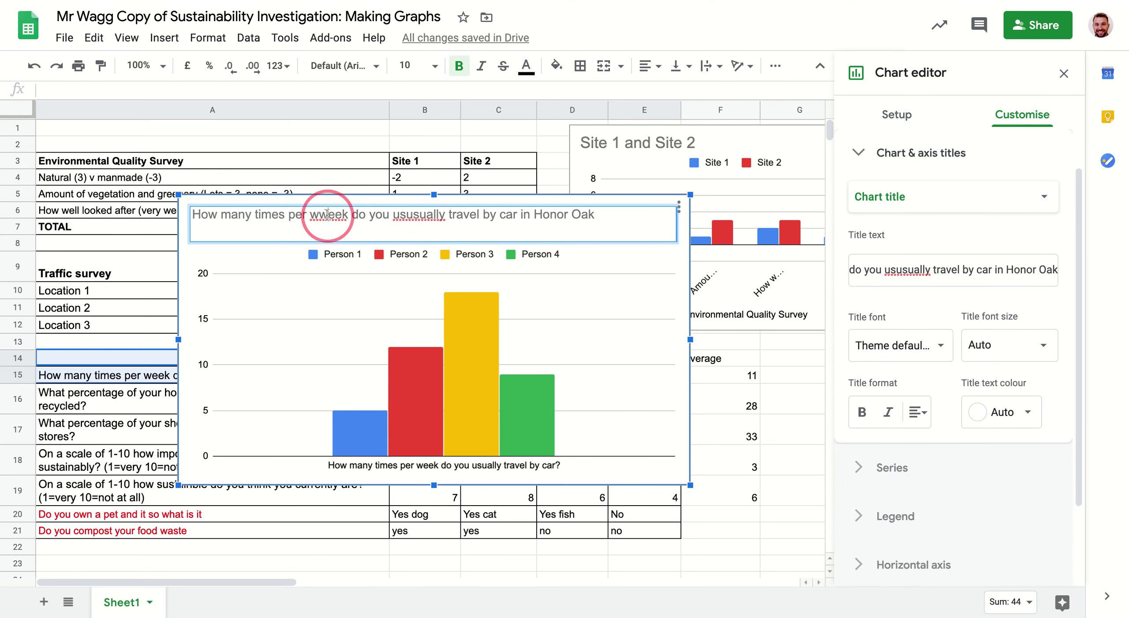
{"action": "key", "text": "BackSpace"}
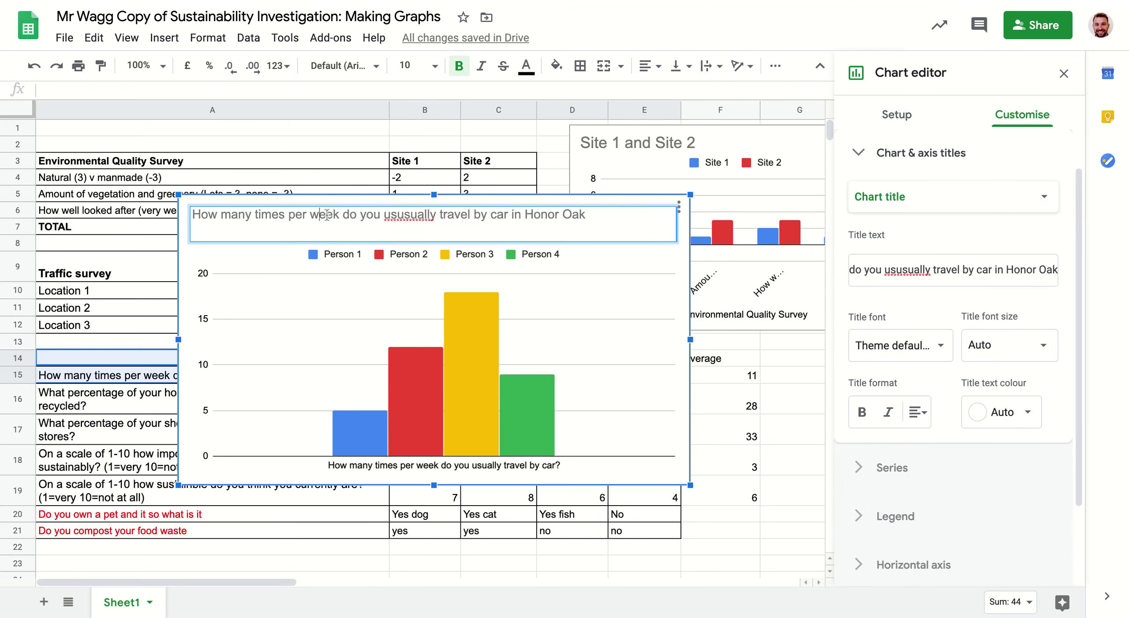
{"action": "double_click", "coordinate": [393, 215]}
{"action": "type", "text": "usually"}
{"action": "left_click", "coordinate": [574, 216]}
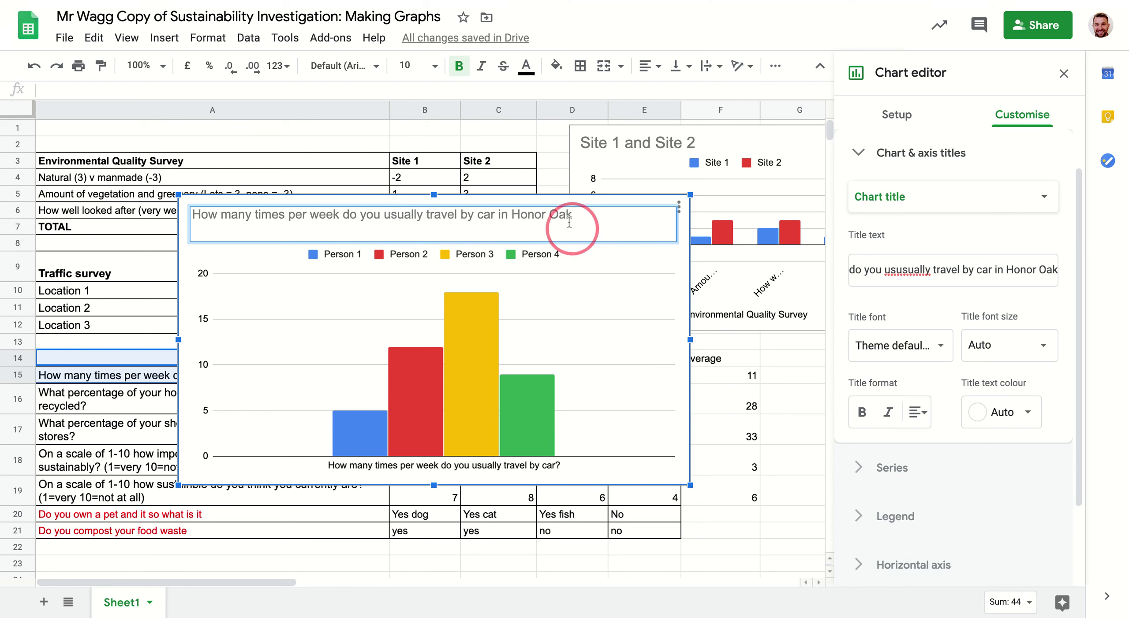
{"action": "left_click", "coordinate": [776, 364]}
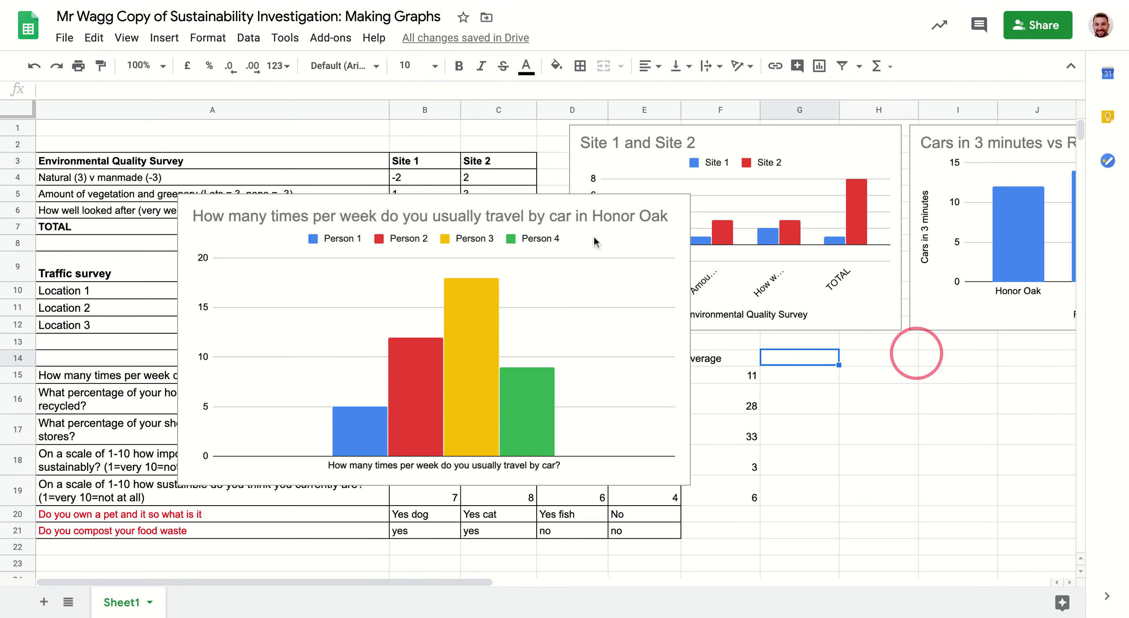
Shrink the car travel chart and place it beside the questionnaire table, below the "Cars in 3 minutes" chart
{"action": "left_click", "coordinate": [599, 201]}
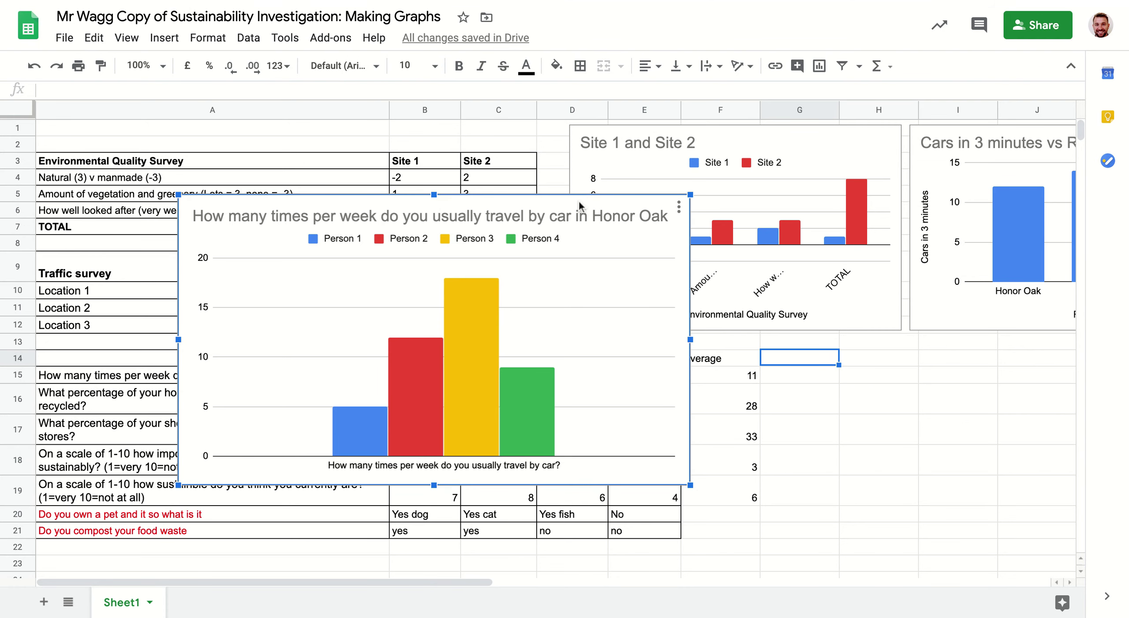
{"action": "left_click_drag", "start_coordinate": [582, 208], "coordinate": [756, 265]}
{"action": "left_click_drag", "start_coordinate": [427, 308], "coordinate": [522, 312]}
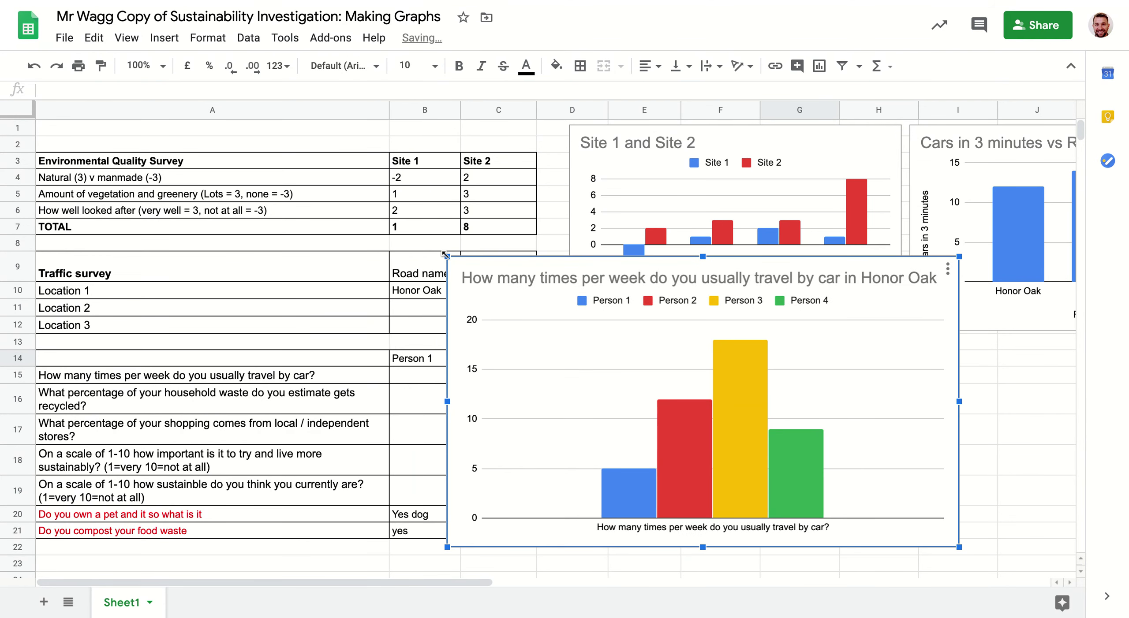
{"action": "left_click_drag", "start_coordinate": [445, 254], "coordinate": [879, 359]}
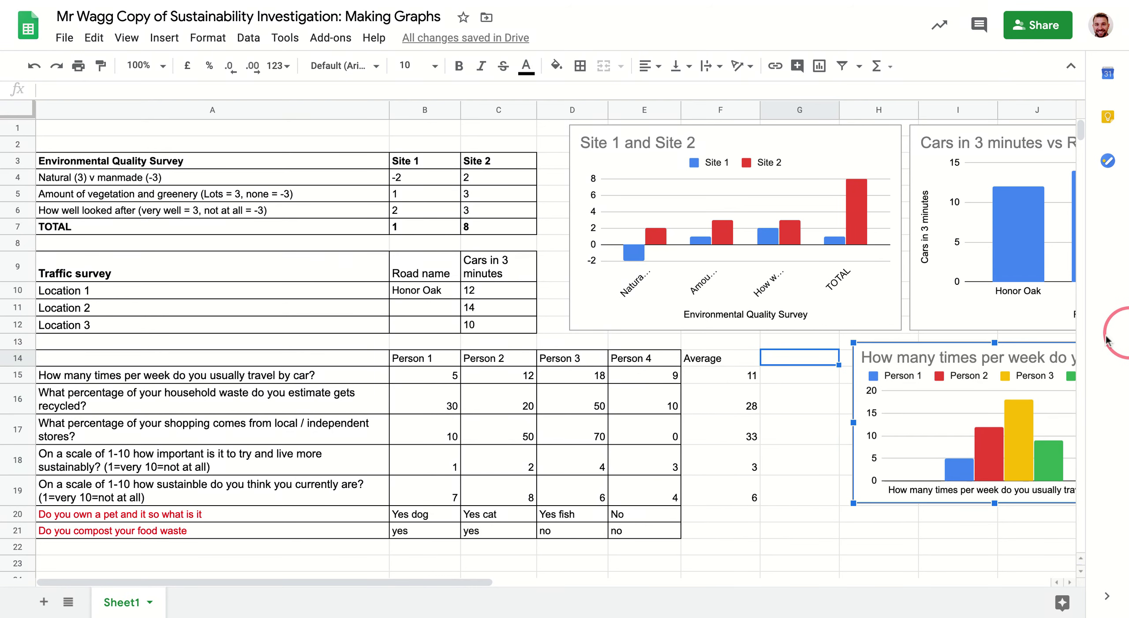
Insert a chart of the household waste recycling answers from A16:E16
{"action": "left_click", "coordinate": [163, 408]}
{"action": "key", "text": "shift+Right"}
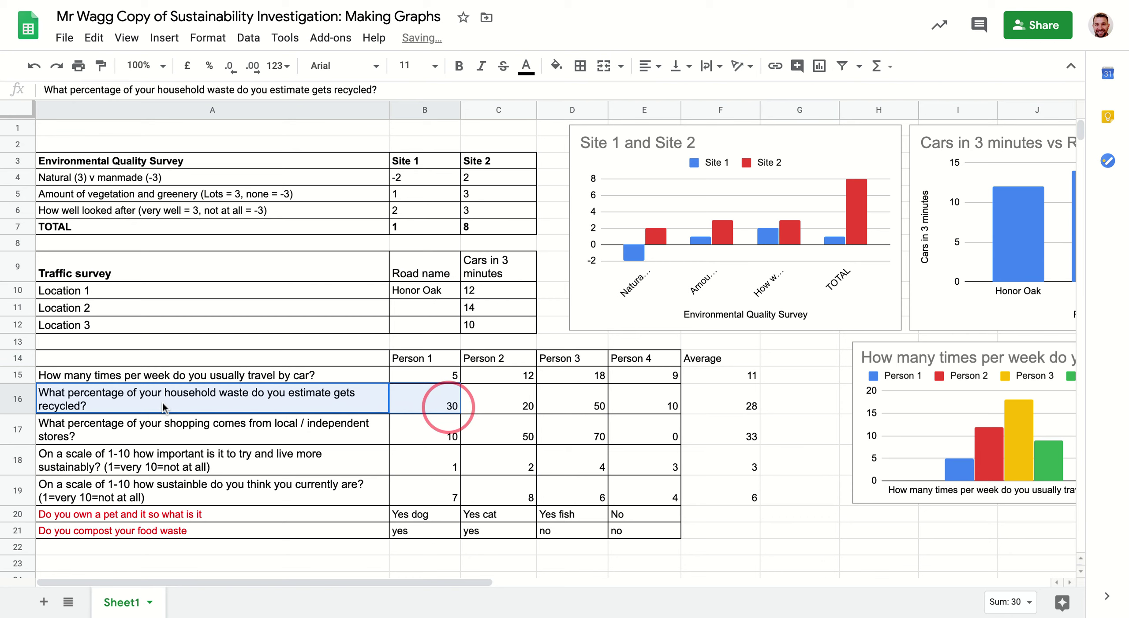
{"action": "key", "text": "shift+Right"}
{"action": "key", "text": "shift+Right"}
{"action": "key", "text": "shift+Right"}
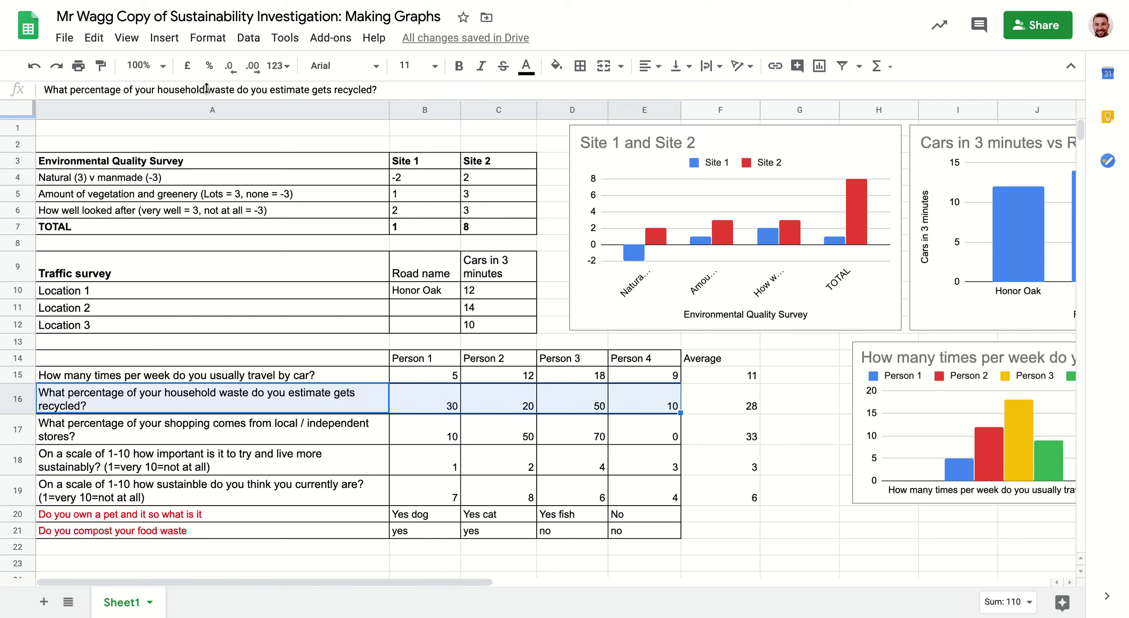
{"action": "left_click", "coordinate": [164, 38]}
{"action": "left_click", "coordinate": [186, 207]}
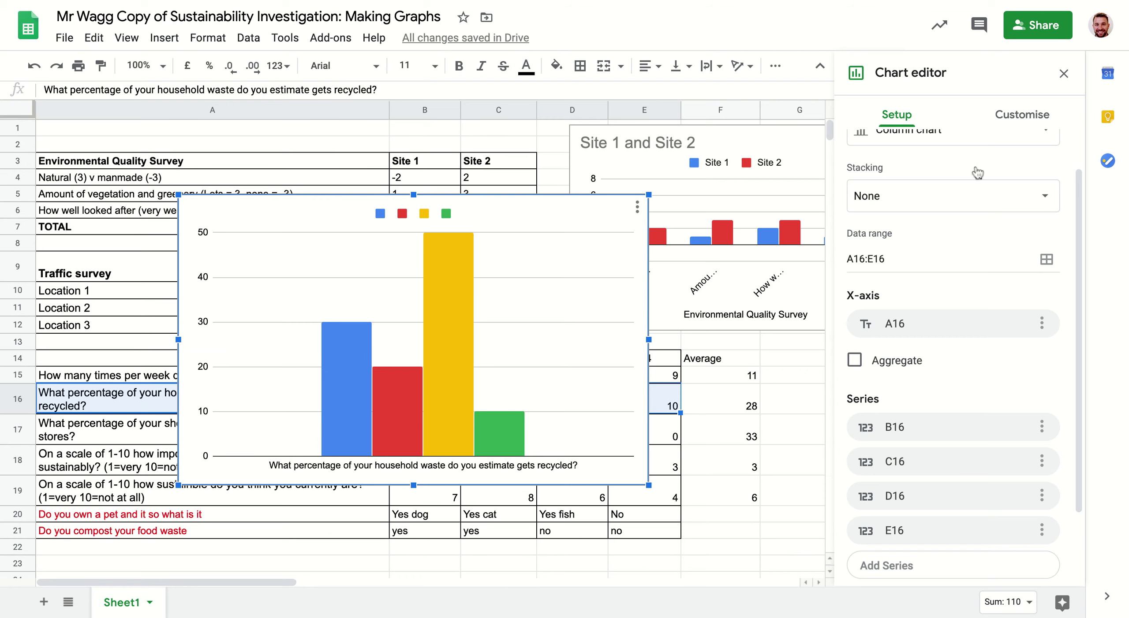
Change the household recycling chart's type from column to a standard pie chart
{"action": "scroll", "coordinate": [1027, 194], "scroll_direction": "up", "scroll_amount": 2}
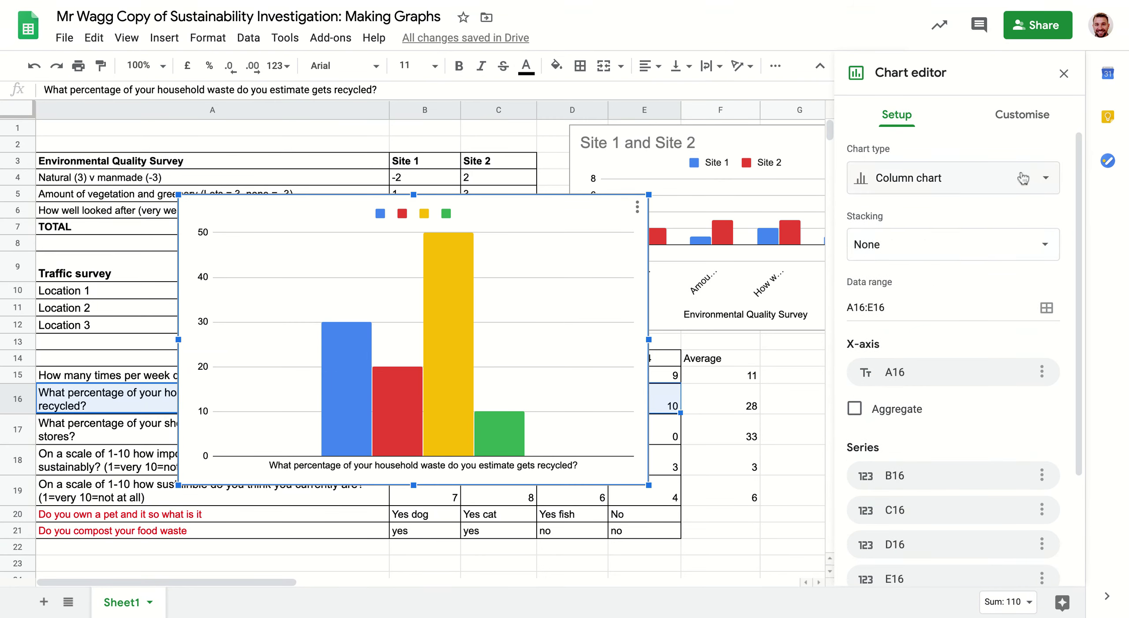
{"action": "left_click", "coordinate": [1032, 189]}
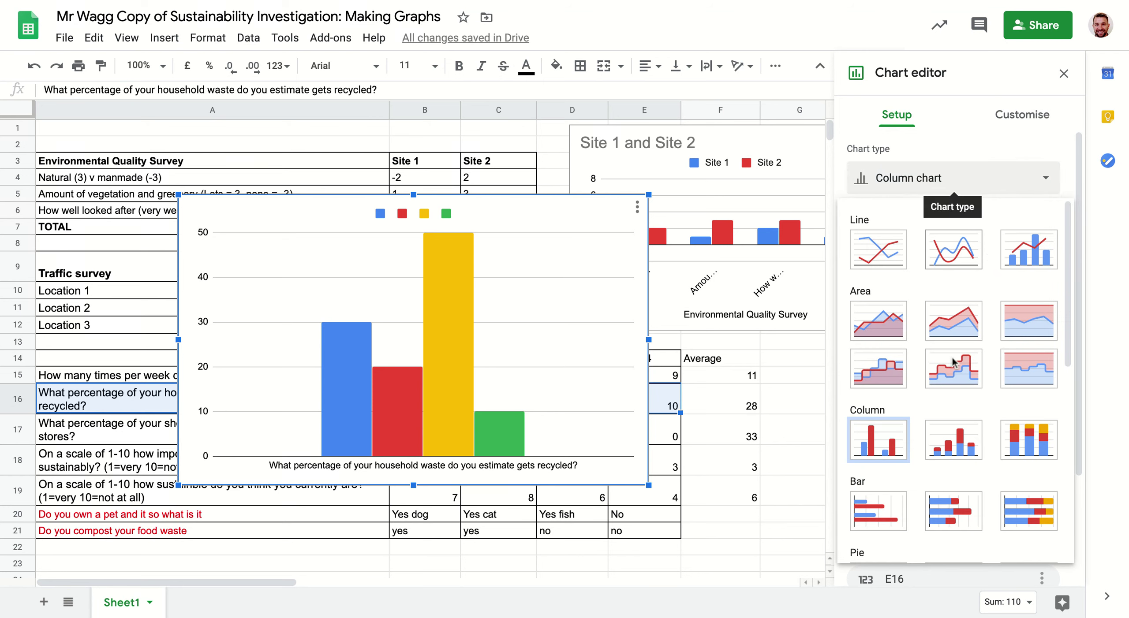
{"action": "scroll", "coordinate": [952, 399], "scroll_direction": "down", "scroll_amount": 1}
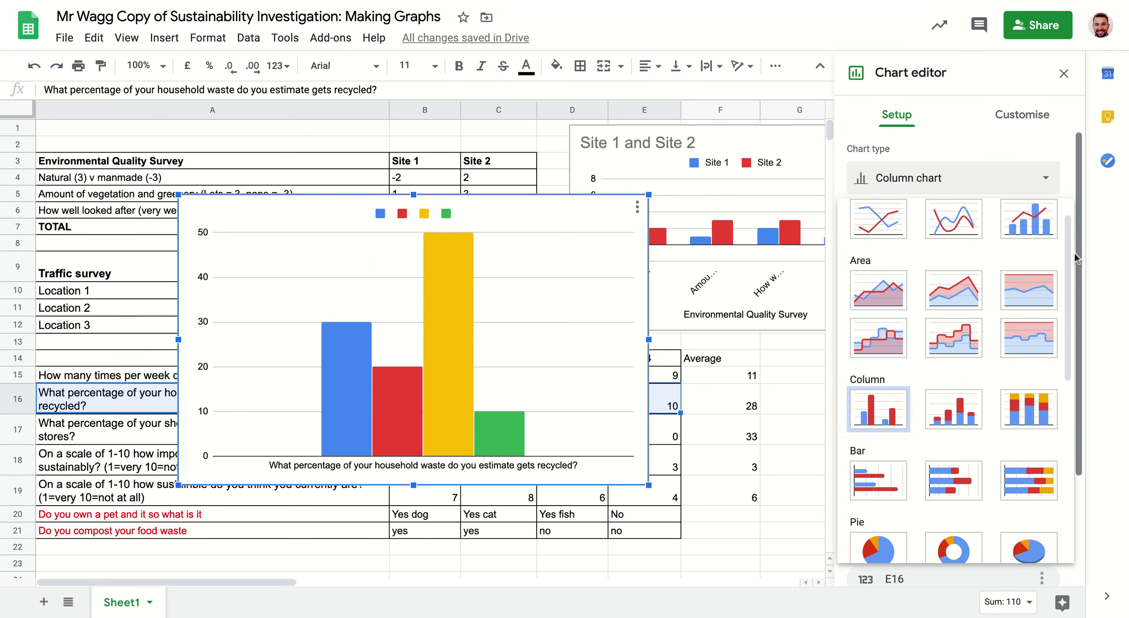
{"action": "scroll", "coordinate": [1067, 246], "scroll_direction": "down", "scroll_amount": 2}
{"action": "scroll", "coordinate": [1015, 353], "scroll_direction": "down", "scroll_amount": 2}
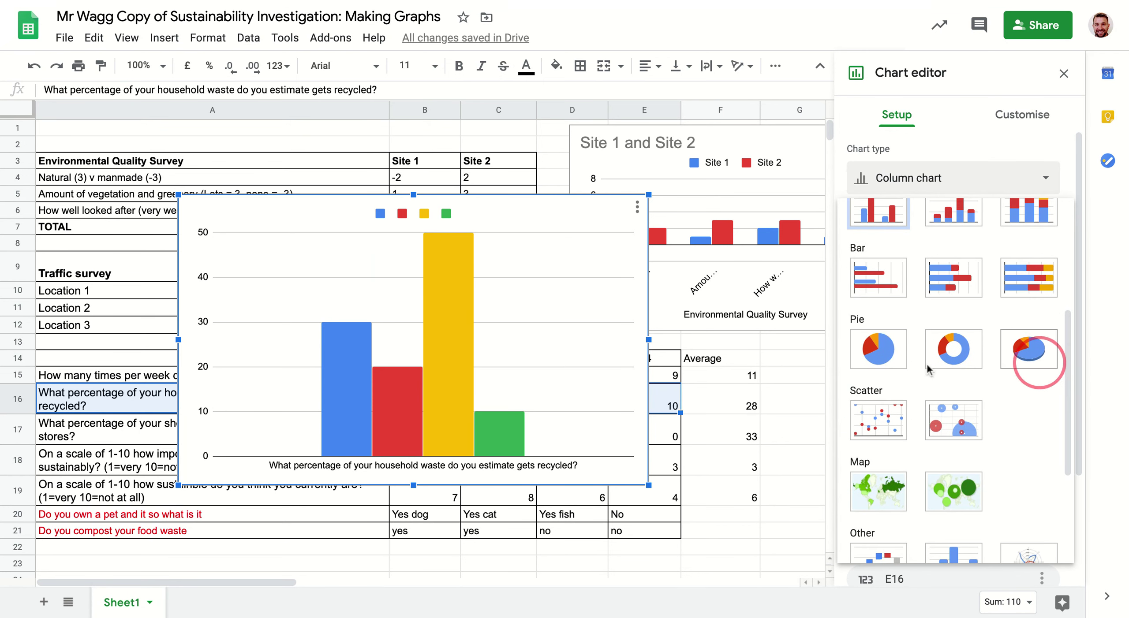
{"action": "left_click", "coordinate": [887, 351]}
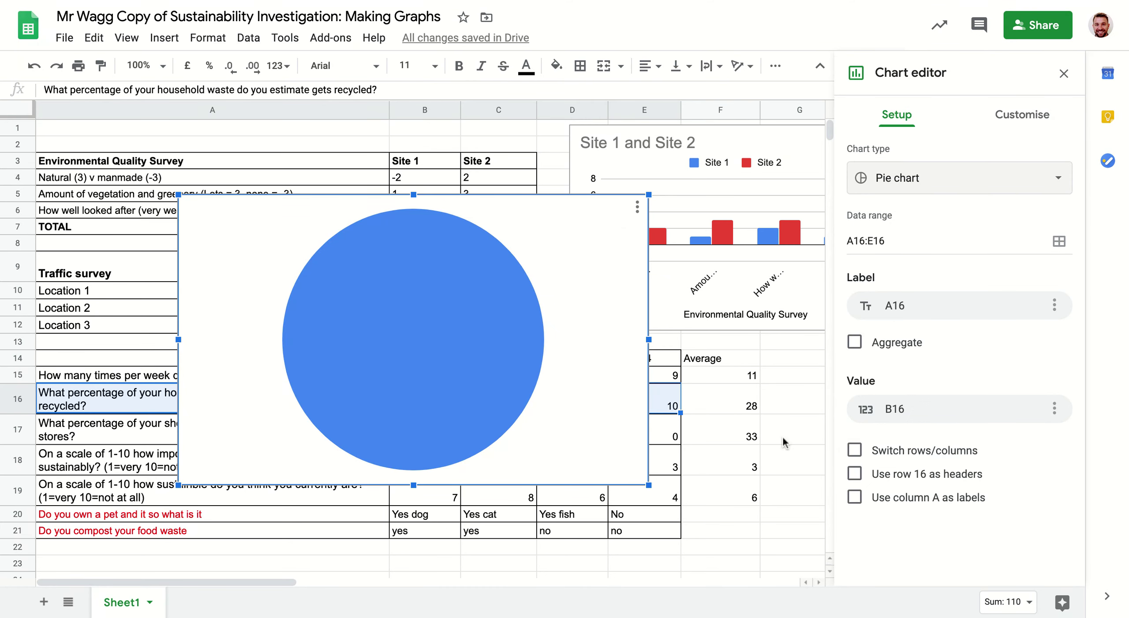
Switch rows and columns in the recycling pie chart and use column A as headers
{"action": "left_click", "coordinate": [855, 451]}
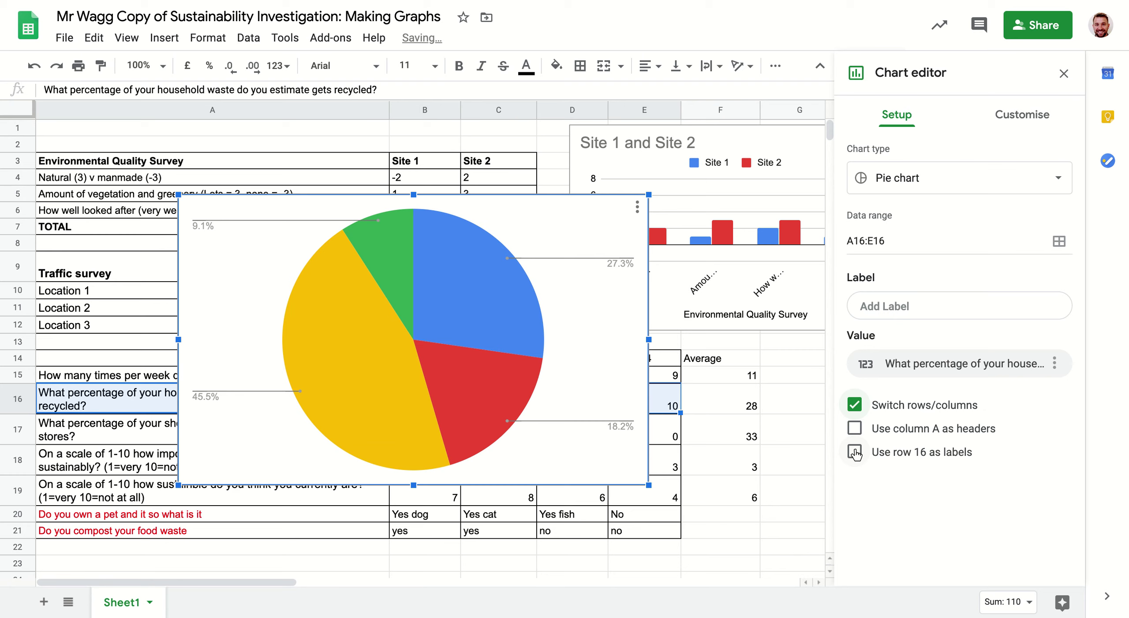
{"action": "left_click", "coordinate": [855, 428]}
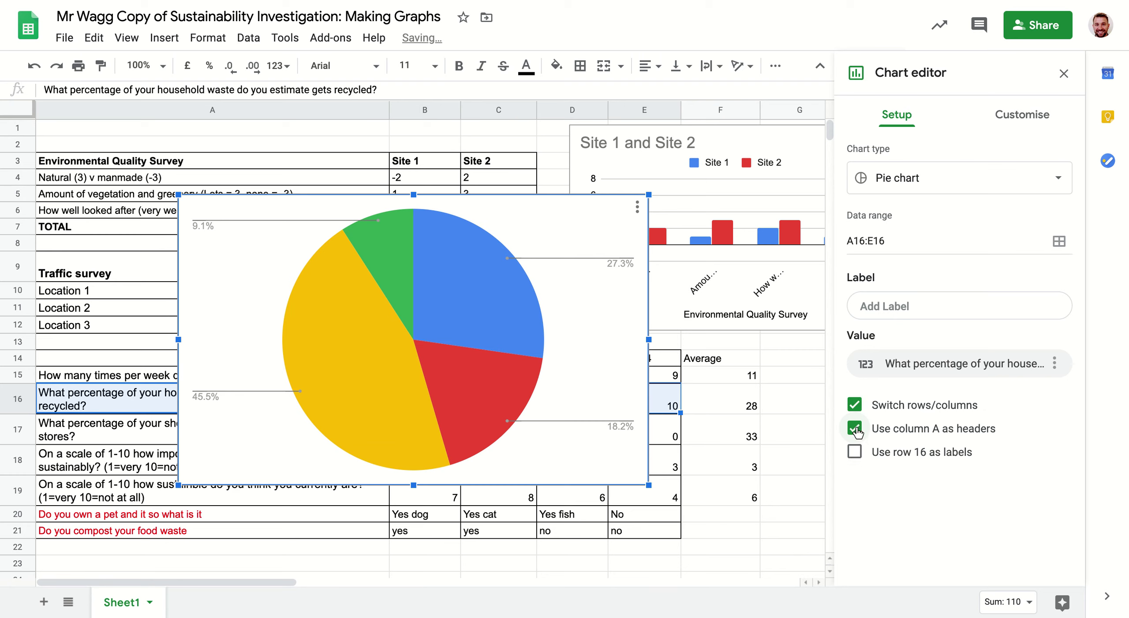
Use row 16 as labels in the recycling pie chart and title it "% of household rubbish that gets recycled in honor oak"
{"action": "left_click", "coordinate": [854, 453]}
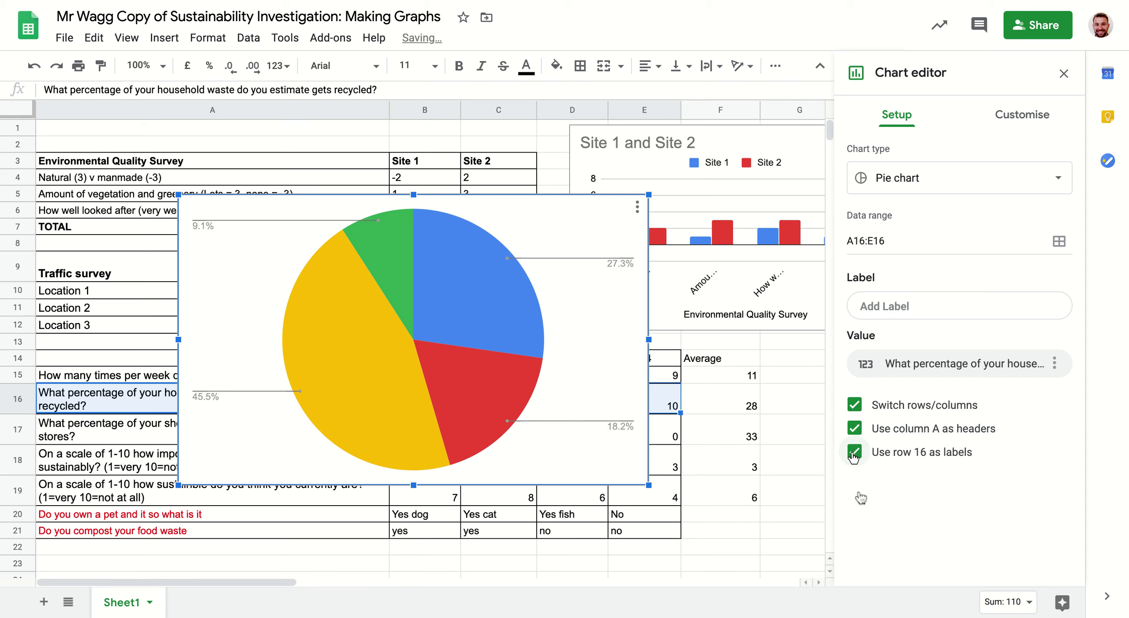
{"action": "left_click_drag", "start_coordinate": [624, 325], "coordinate": [650, 358]}
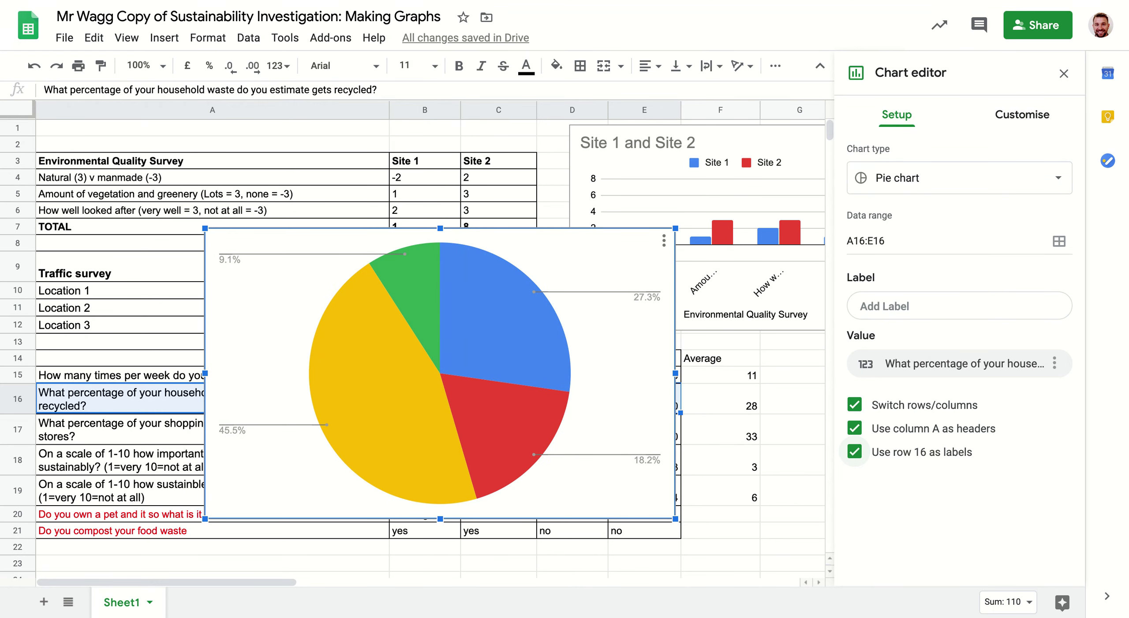
{"action": "left_click", "coordinate": [1023, 122]}
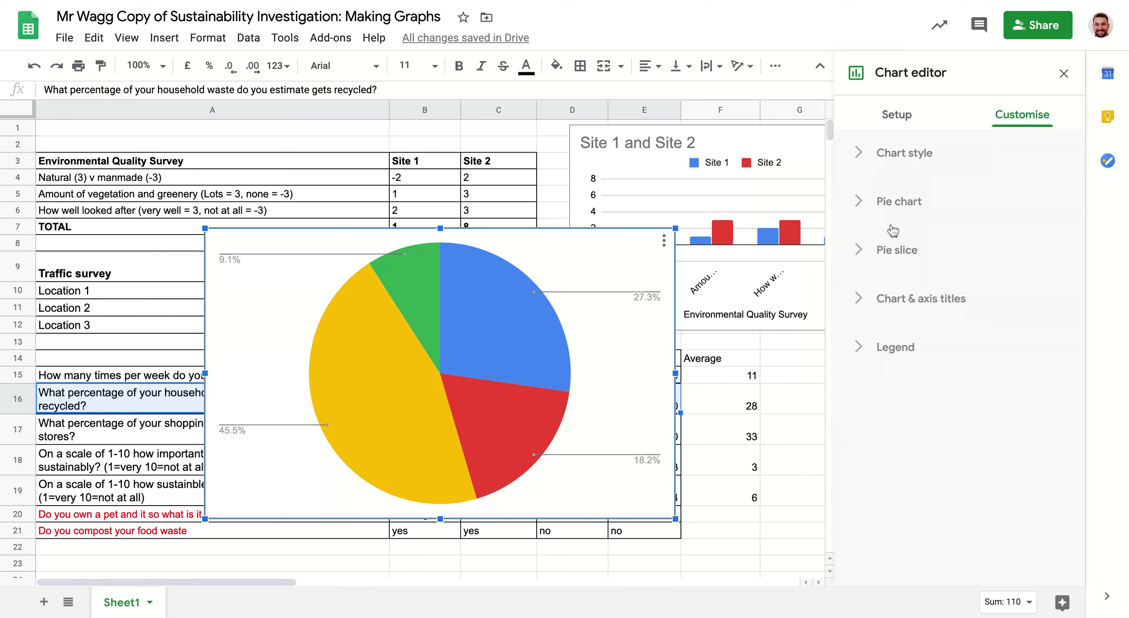
{"action": "left_click", "coordinate": [895, 307]}
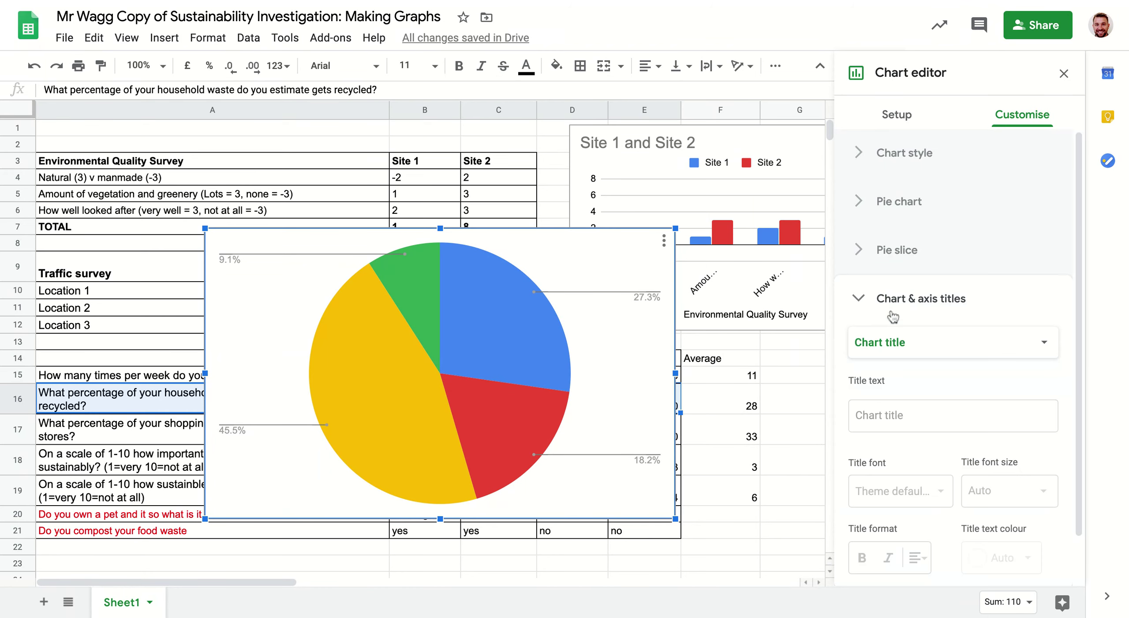
{"action": "left_click", "coordinate": [917, 416]}
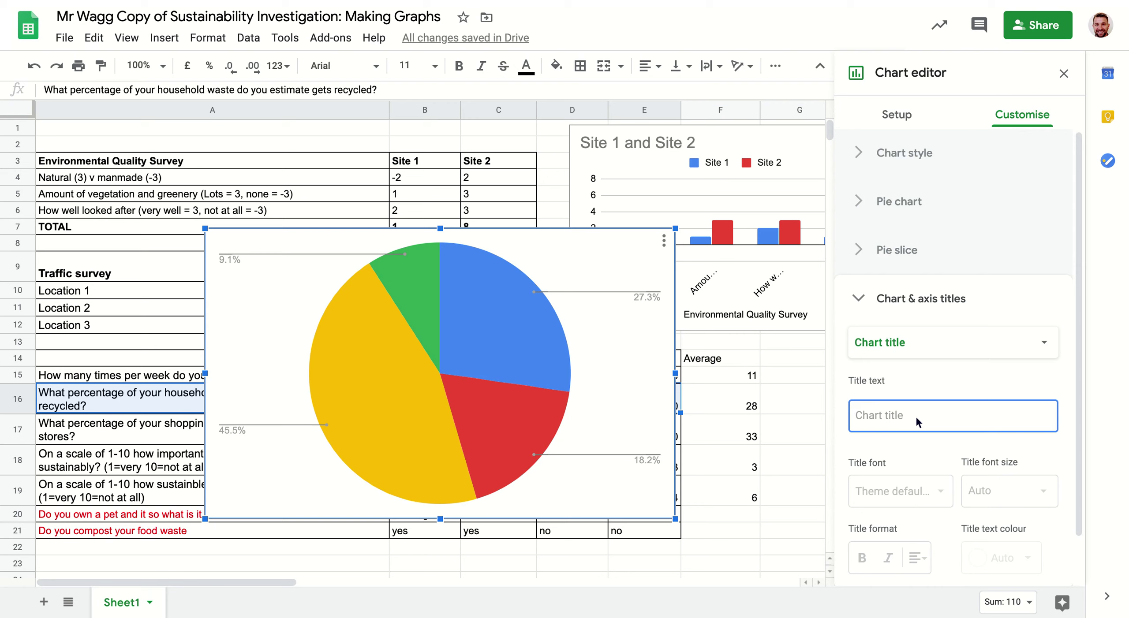
{"action": "type", "text": "% of r"}
{"action": "key", "text": "BackSpace"}
{"action": "type", "text": "h"}
{"action": "type", "text": "ousehold rubbish that g"}
{"action": "type", "text": "ets recycled"}
{"action": "type", "text": " in honor oak"}
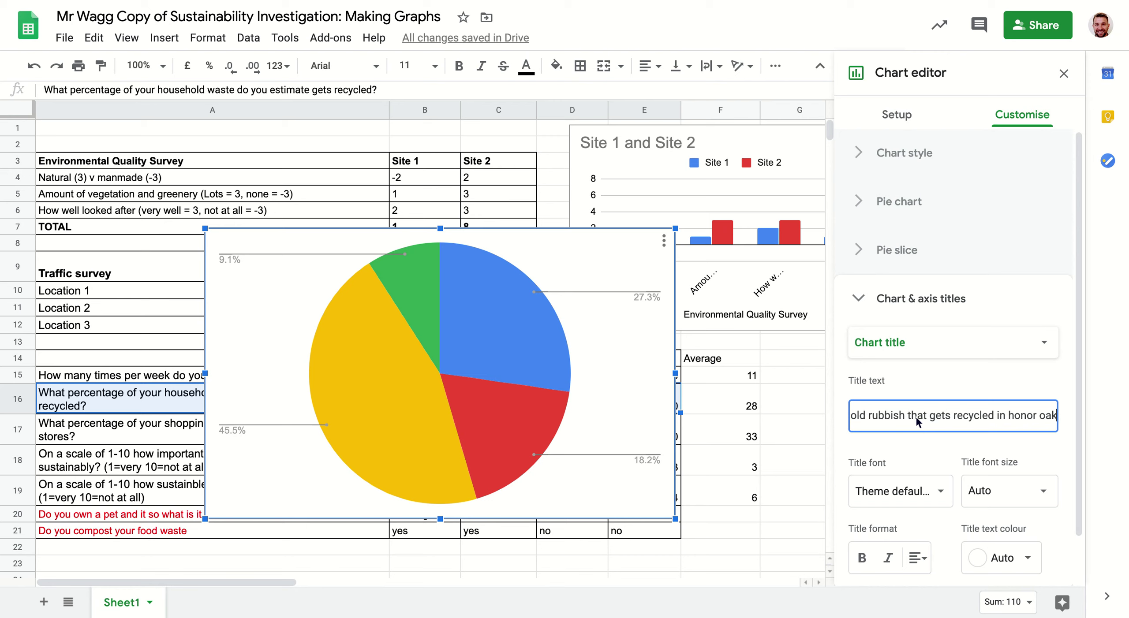
{"action": "left_click", "coordinate": [814, 464]}
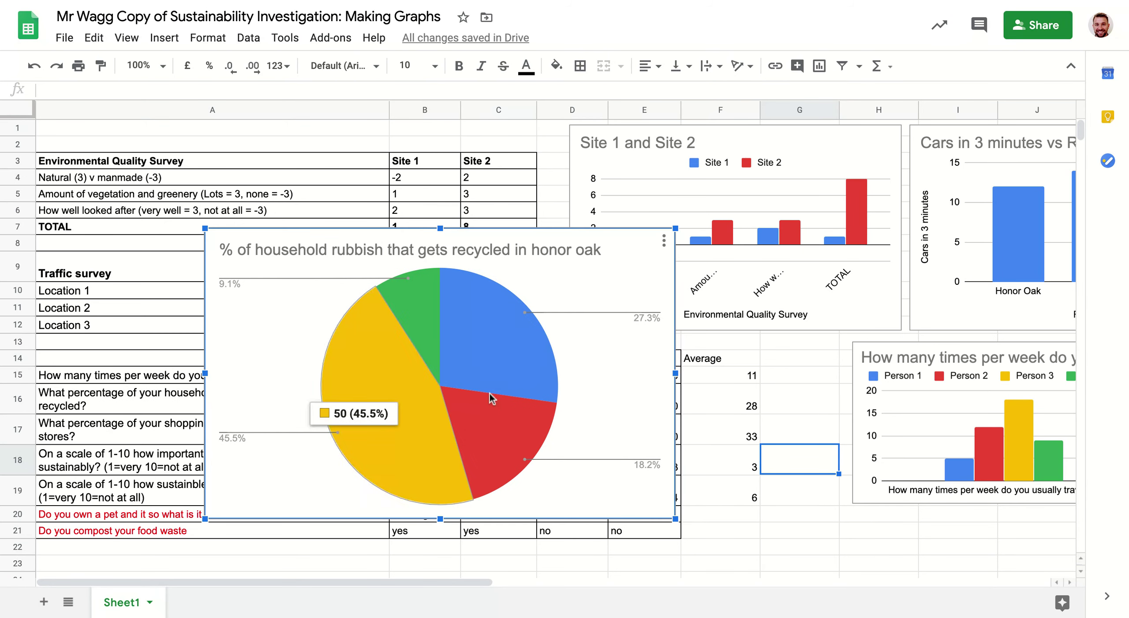
Shrink the household recycling pie chart and place it directly below the car travel chart
{"action": "left_click_drag", "start_coordinate": [205, 228], "coordinate": [311, 293]}
{"action": "left_click_drag", "start_coordinate": [422, 328], "coordinate": [913, 471]}
{"action": "scroll", "coordinate": [957, 488], "scroll_direction": "down", "scroll_amount": 3}
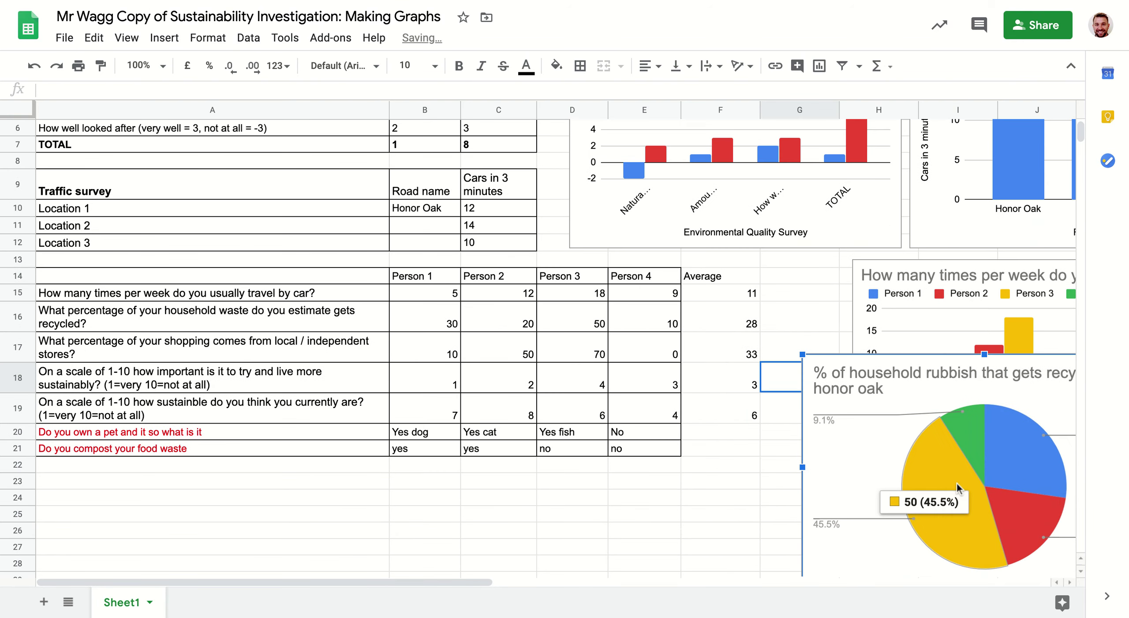
{"action": "left_click_drag", "start_coordinate": [938, 410], "coordinate": [989, 496]}
{"action": "scroll", "coordinate": [665, 474], "scroll_direction": "down", "scroll_amount": 3}
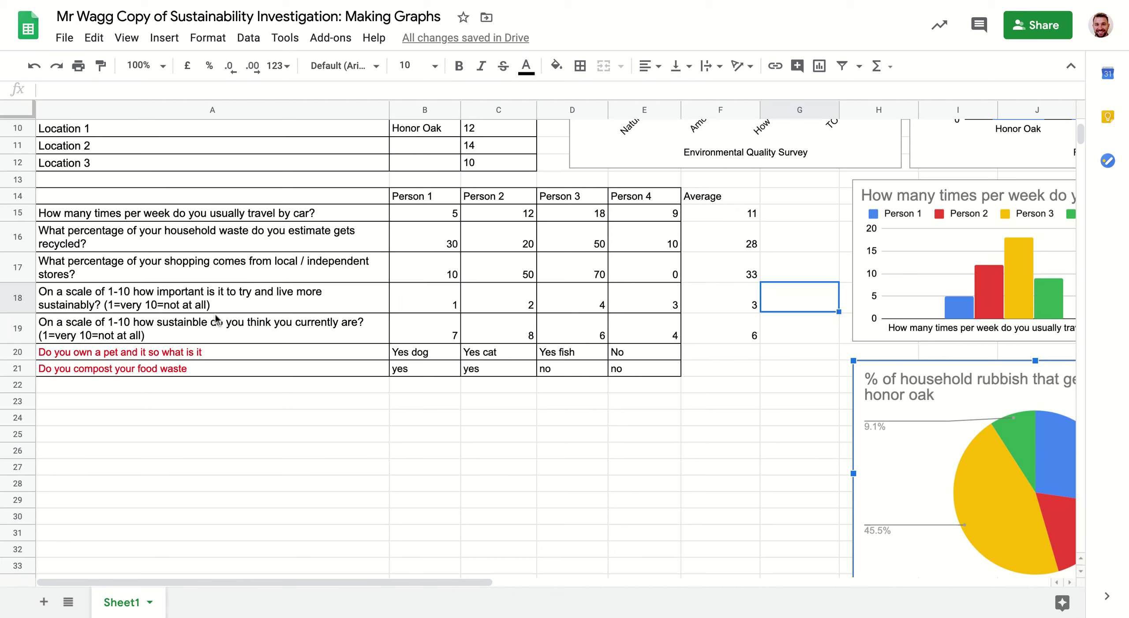
Copy the question "Do you own a pet and it so what is it" from A20 into A24
{"action": "left_click_drag", "start_coordinate": [142, 357], "coordinate": [627, 355]}
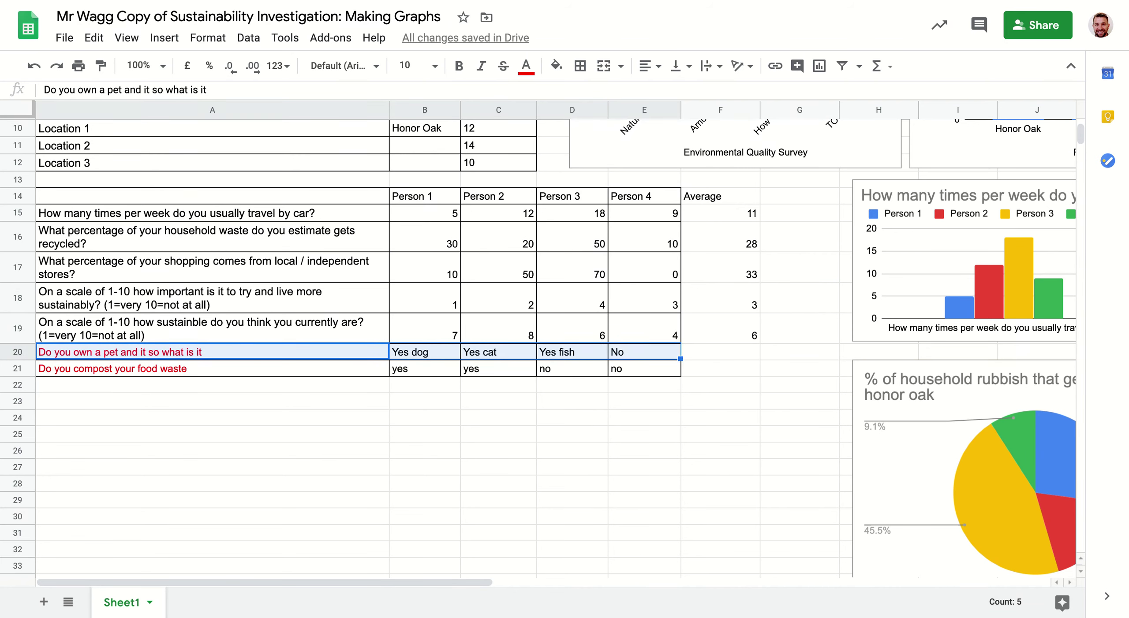
{"action": "left_click", "coordinate": [232, 401]}
{"action": "left_click", "coordinate": [183, 354]}
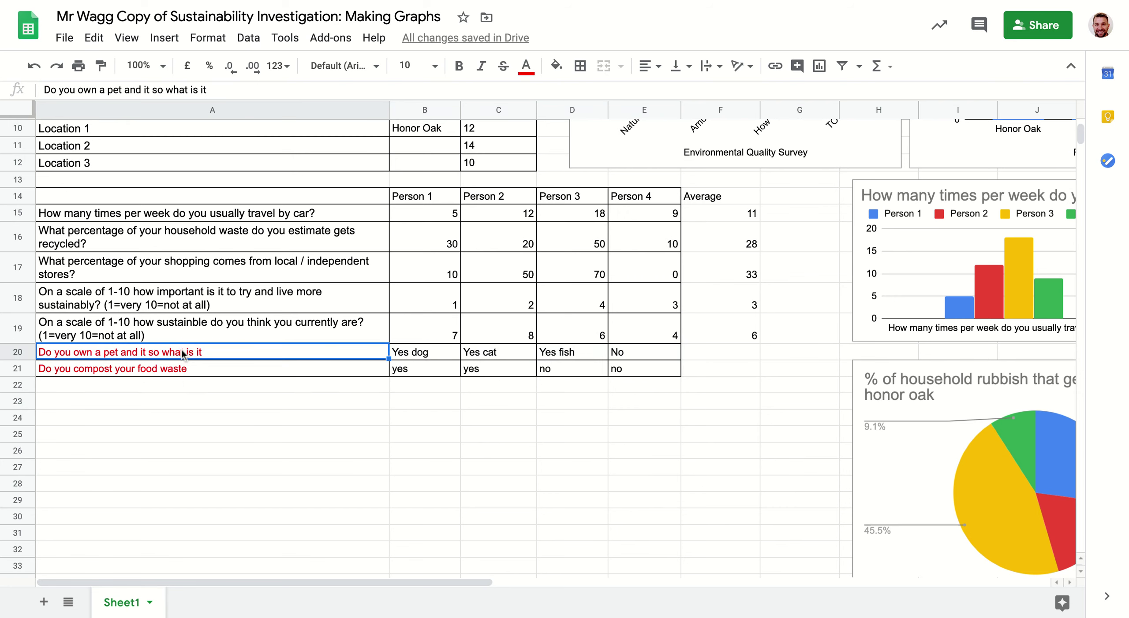
{"action": "left_click", "coordinate": [166, 419]}
{"action": "type", "text": "Do you own a pet and it so what is it"}
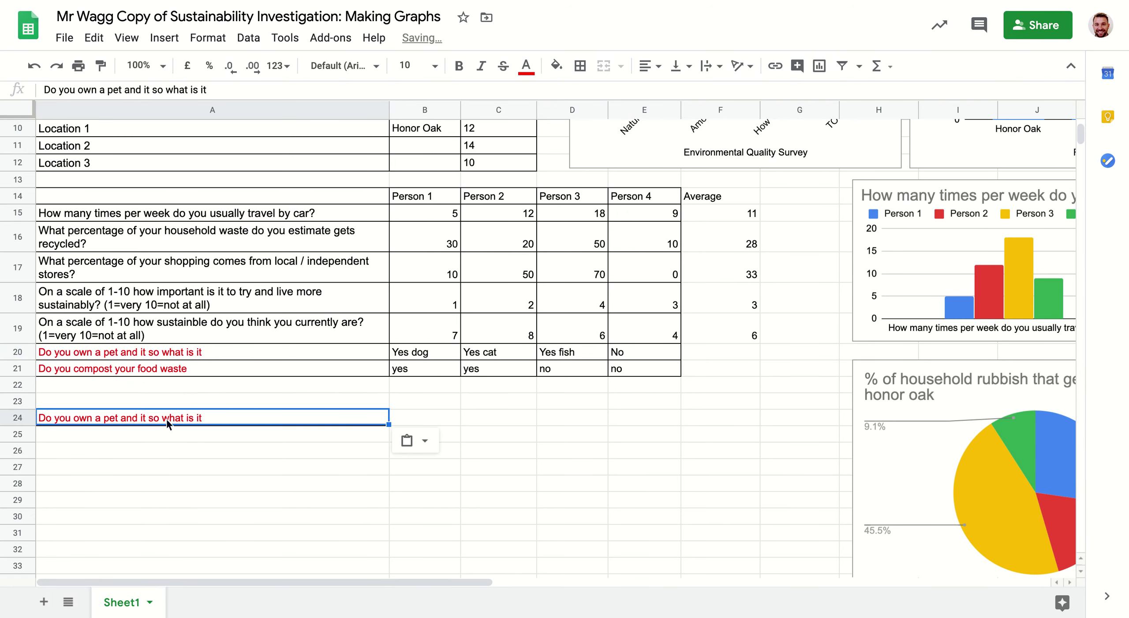
Enter the headings Yes in B23 and No in C23 above the copied pet question
{"action": "left_click", "coordinate": [421, 418]}
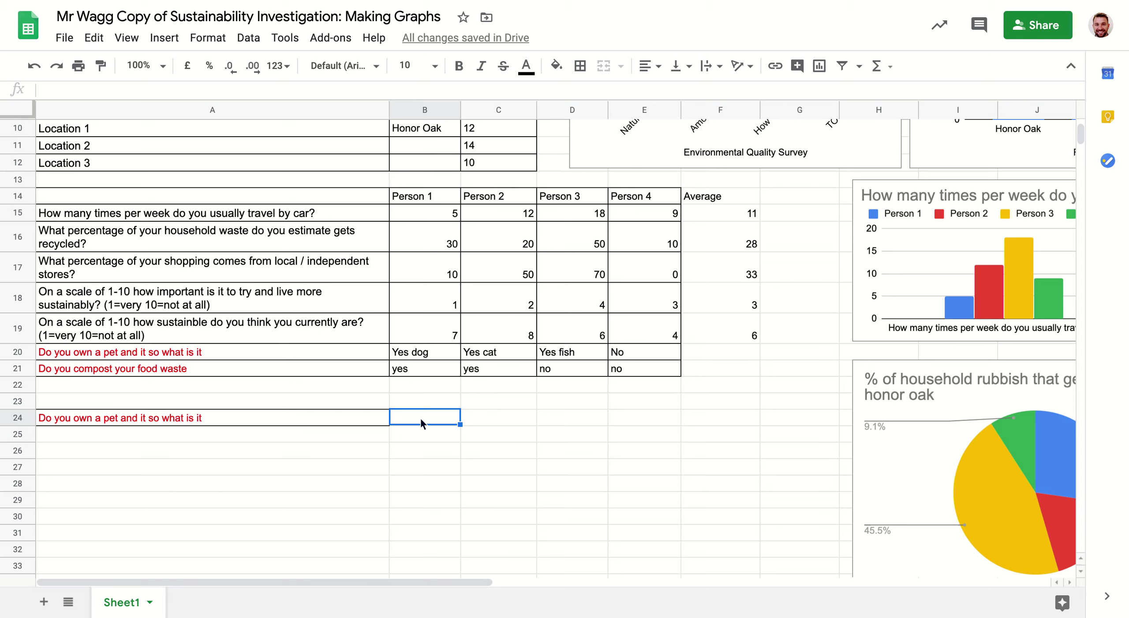
{"action": "key", "text": "Up"}
{"action": "type", "text": "Yes"}
{"action": "key", "text": "Tab"}
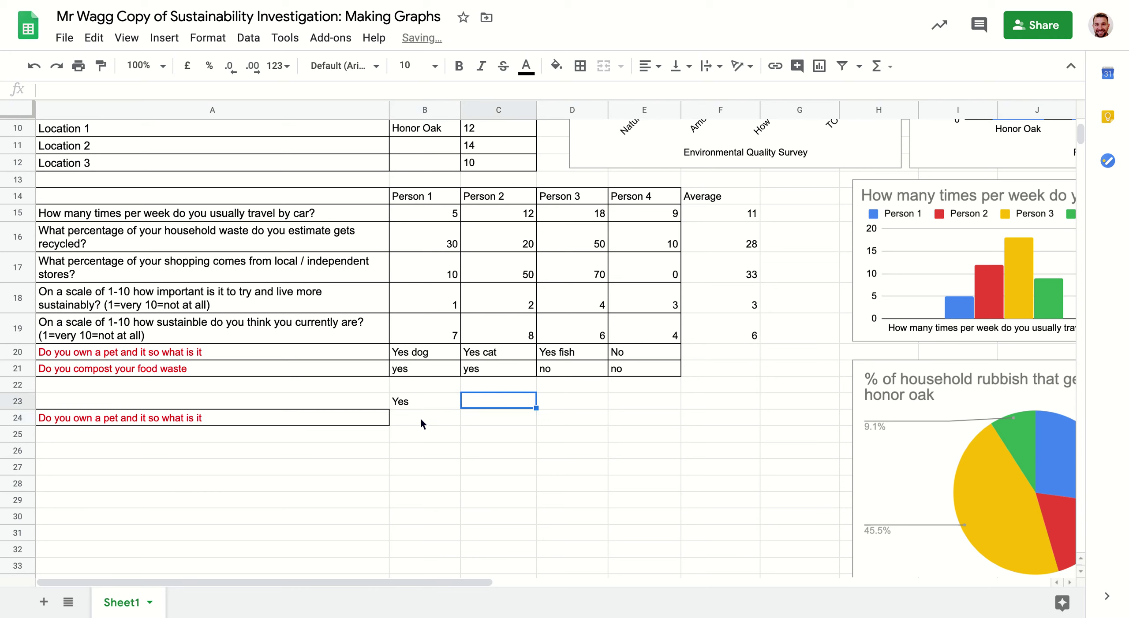
{"action": "type", "text": "No"}
{"action": "key", "text": "Return"}
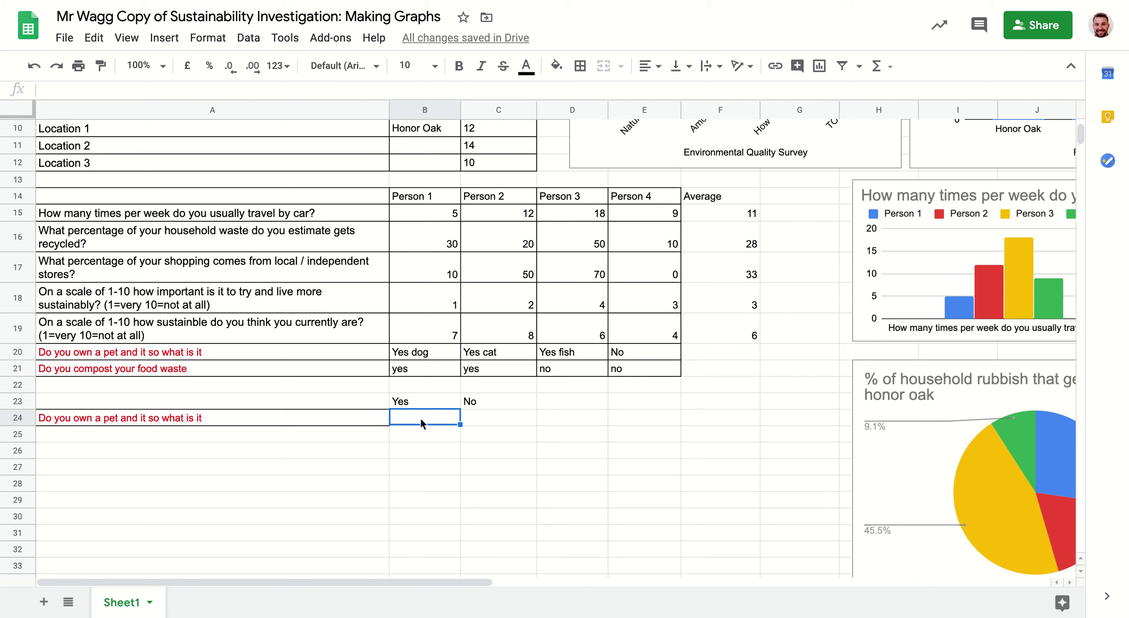
Enter the pet ownership counts, 3 under Yes and 1 under No, in row 24
{"action": "type", "text": "3"}
{"action": "key", "text": "Tab"}
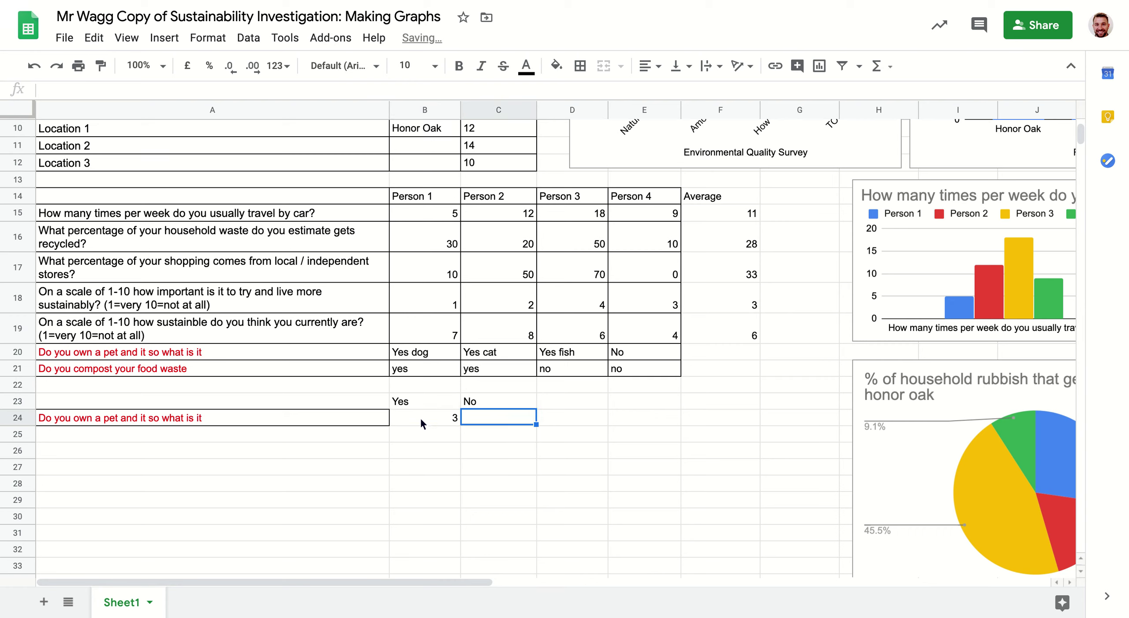
{"action": "type", "text": "1"}
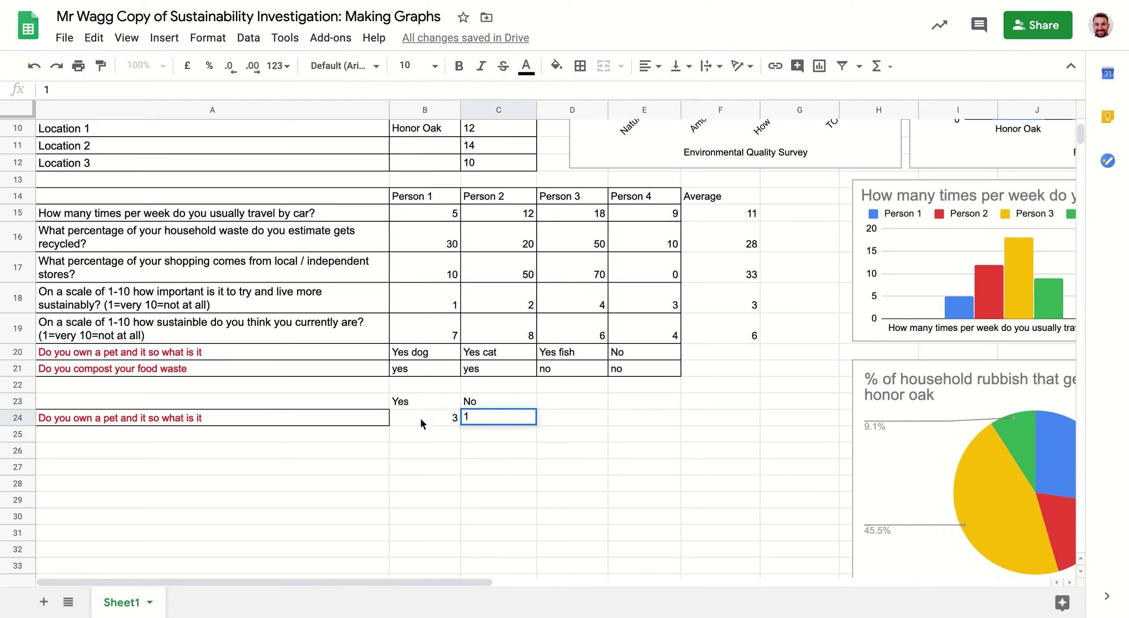
{"action": "key", "text": "Tab"}
{"action": "key", "text": "Down"}
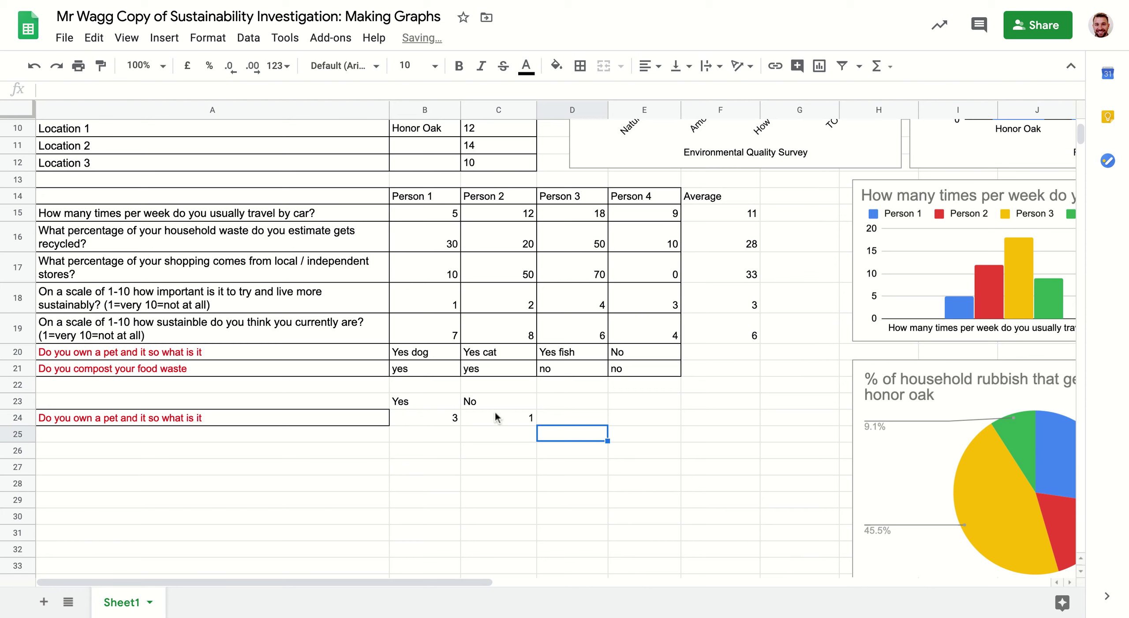
Insert a chart of the pet ownership counts from A23:C24 and move it off the question column
{"action": "left_click_drag", "start_coordinate": [495, 415], "coordinate": [358, 405]}
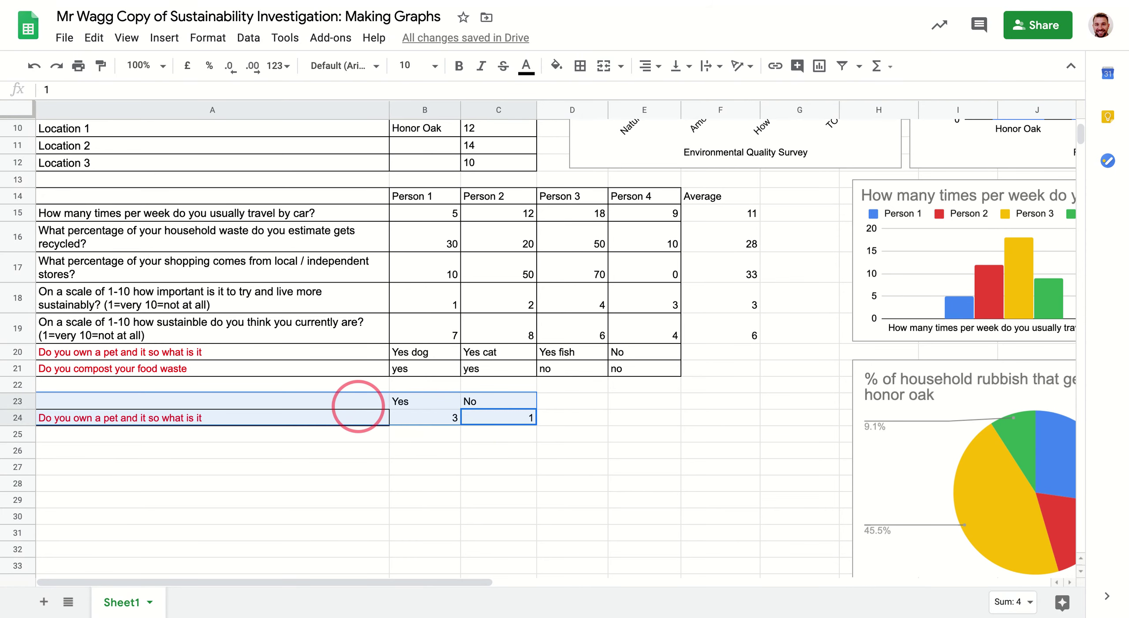
{"action": "left_click", "coordinate": [162, 37]}
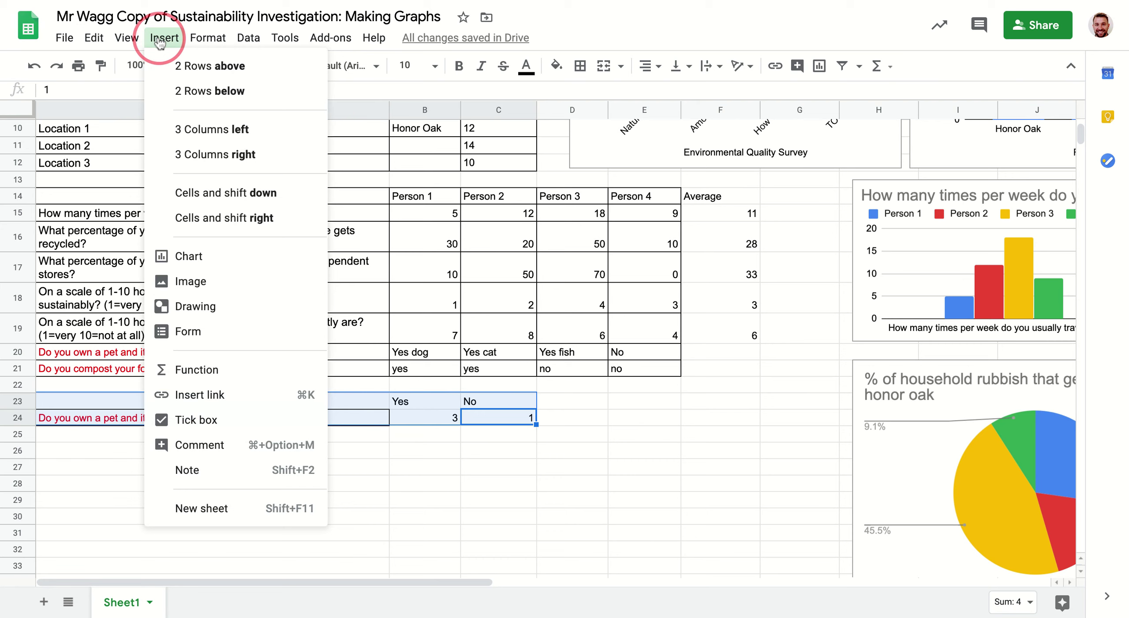
{"action": "left_click", "coordinate": [216, 261]}
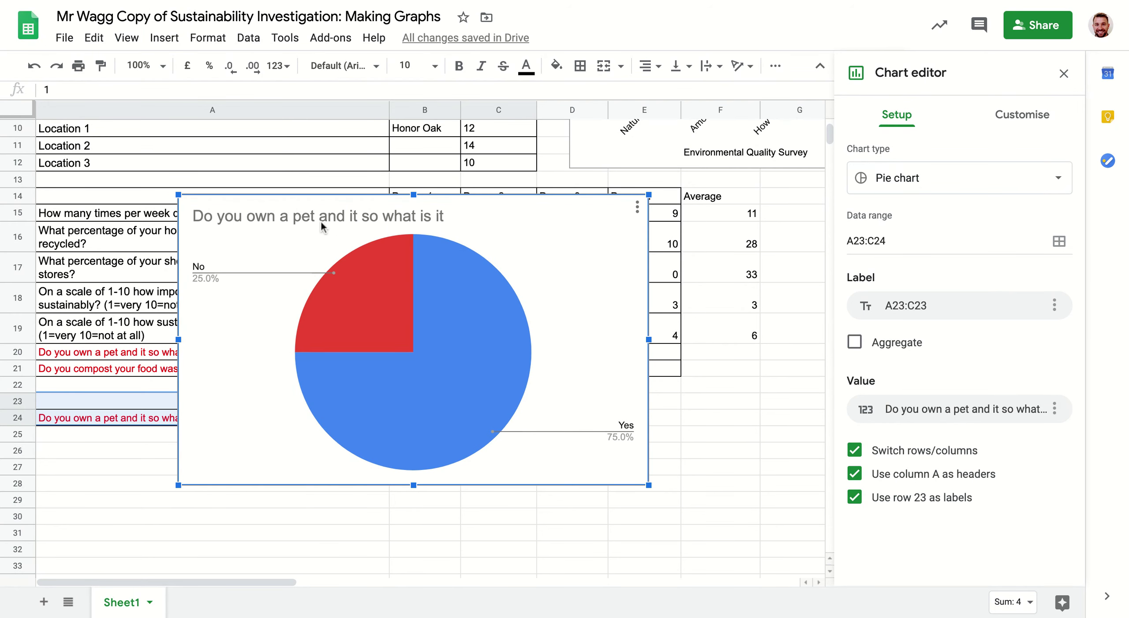
{"action": "left_click_drag", "start_coordinate": [579, 276], "coordinate": [723, 291]}
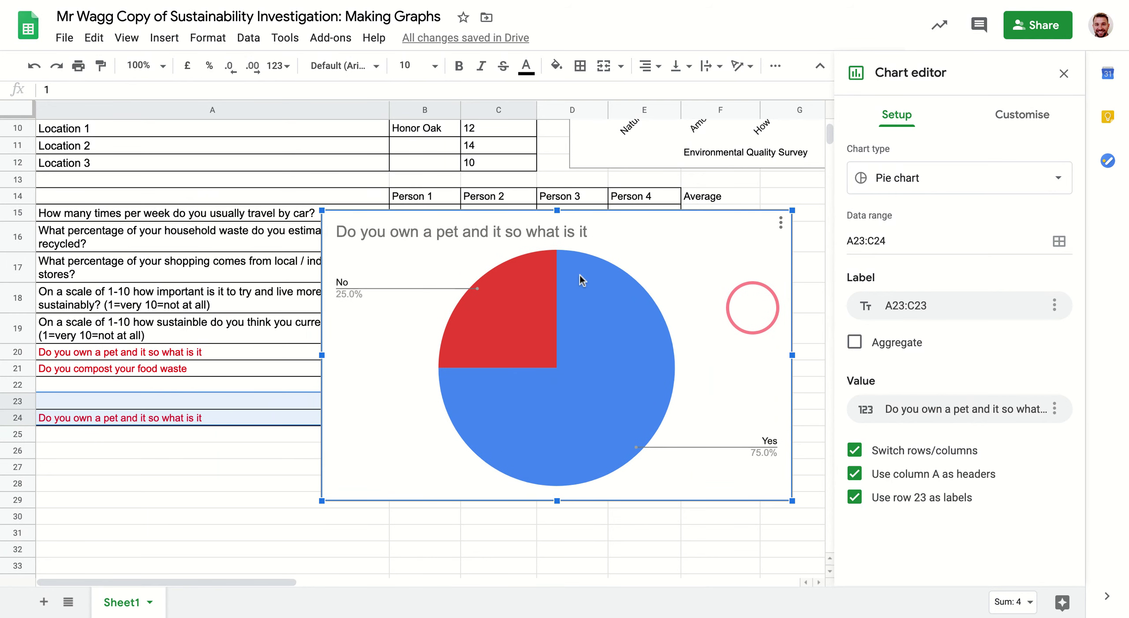
Shorten the pet pie chart's title to "Do you own a pet?"
{"action": "left_click", "coordinate": [487, 231]}
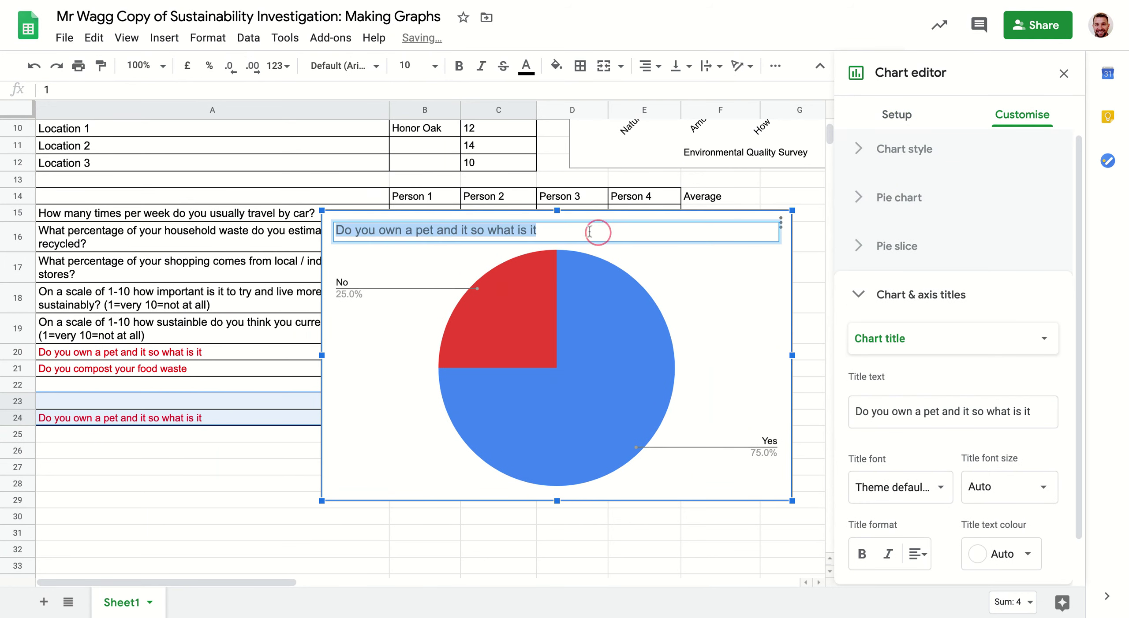
{"action": "left_click", "coordinate": [556, 231]}
{"action": "left_click_drag", "start_coordinate": [556, 231], "coordinate": [442, 231]}
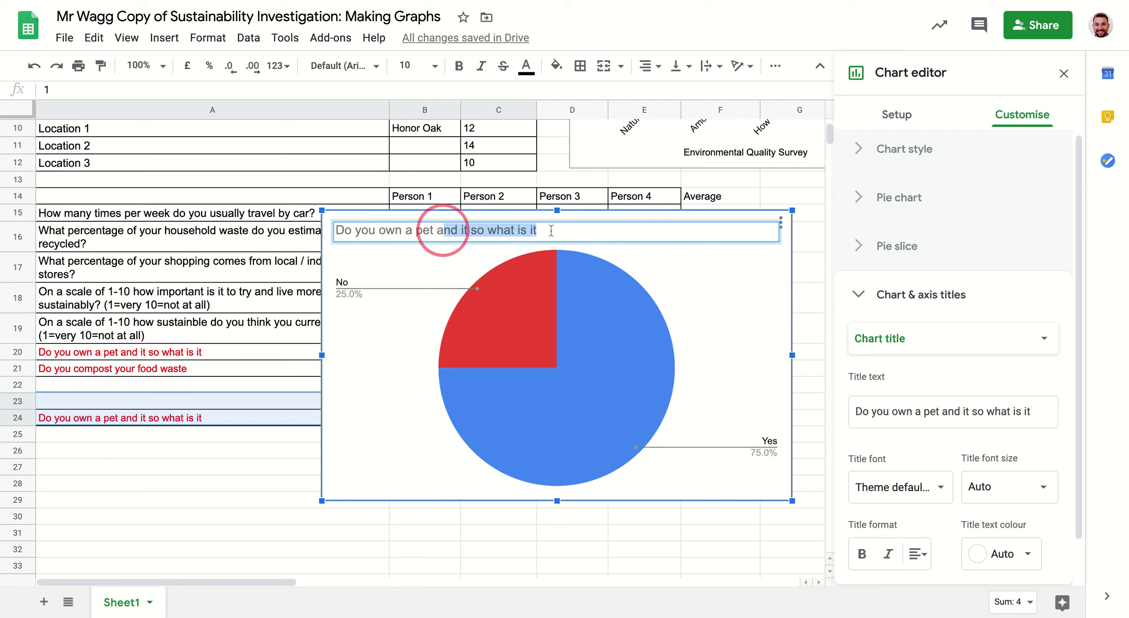
{"action": "key", "text": "BackSpace"}
{"action": "key", "text": "BackSpace"}
{"action": "key", "text": "BackSpace"}
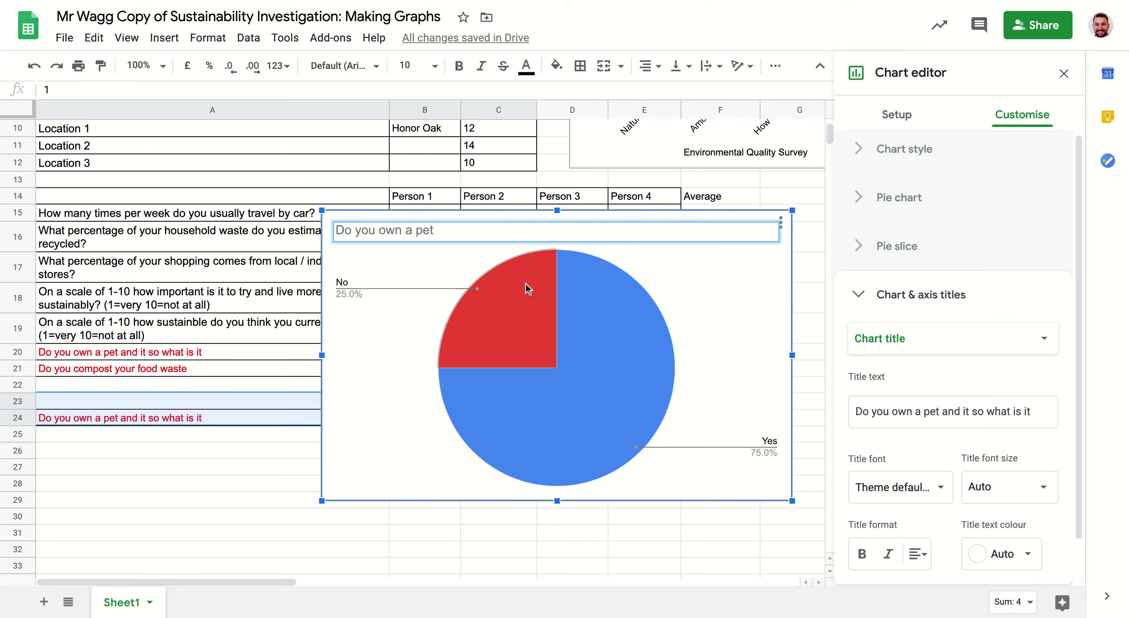
{"action": "type", "text": "?"}
{"action": "left_click", "coordinate": [715, 315]}
Shrink the "Do you own a pet?" pie chart and place it beside the pet ownership counts, starting around row 23
{"action": "left_click_drag", "start_coordinate": [792, 500], "coordinate": [660, 419]}
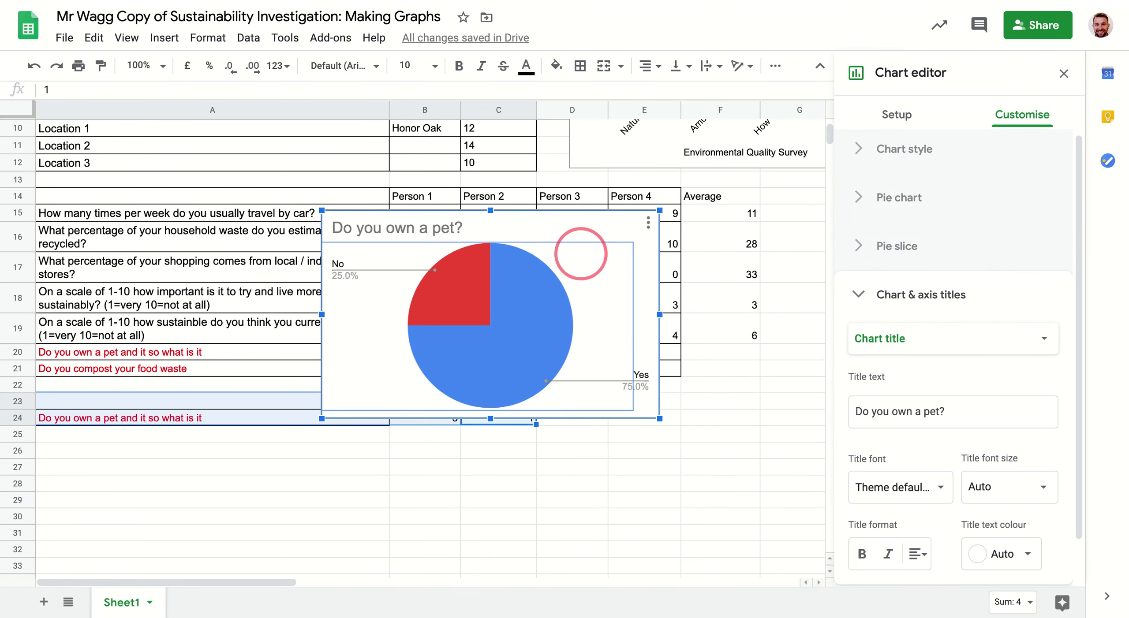
{"action": "left_click", "coordinate": [602, 228]}
{"action": "left_click_drag", "start_coordinate": [651, 261], "coordinate": [1101, 443]}
{"action": "scroll", "coordinate": [247, 357], "scroll_direction": "down", "scroll_amount": 1}
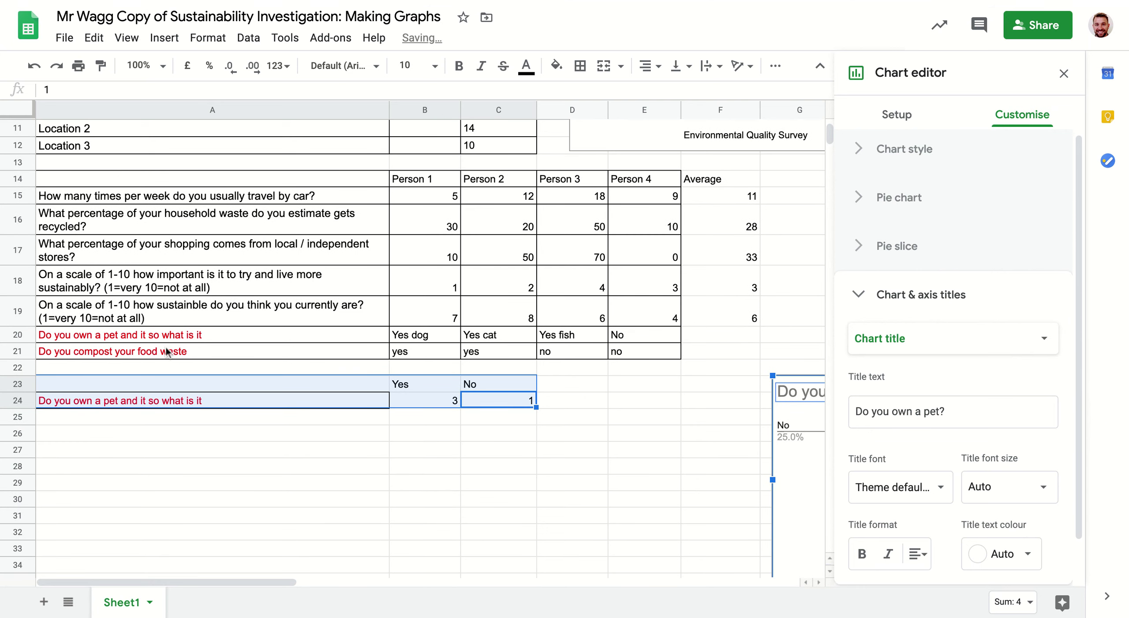
{"action": "left_click_drag", "start_coordinate": [166, 352], "coordinate": [637, 354]}
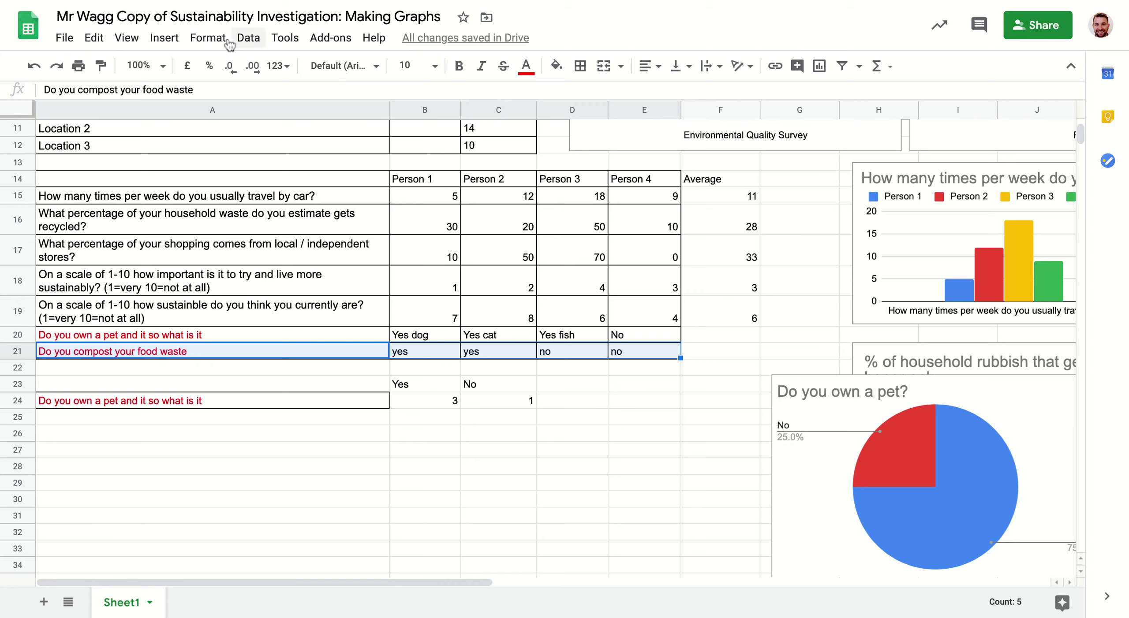
{"action": "left_click", "coordinate": [165, 39]}
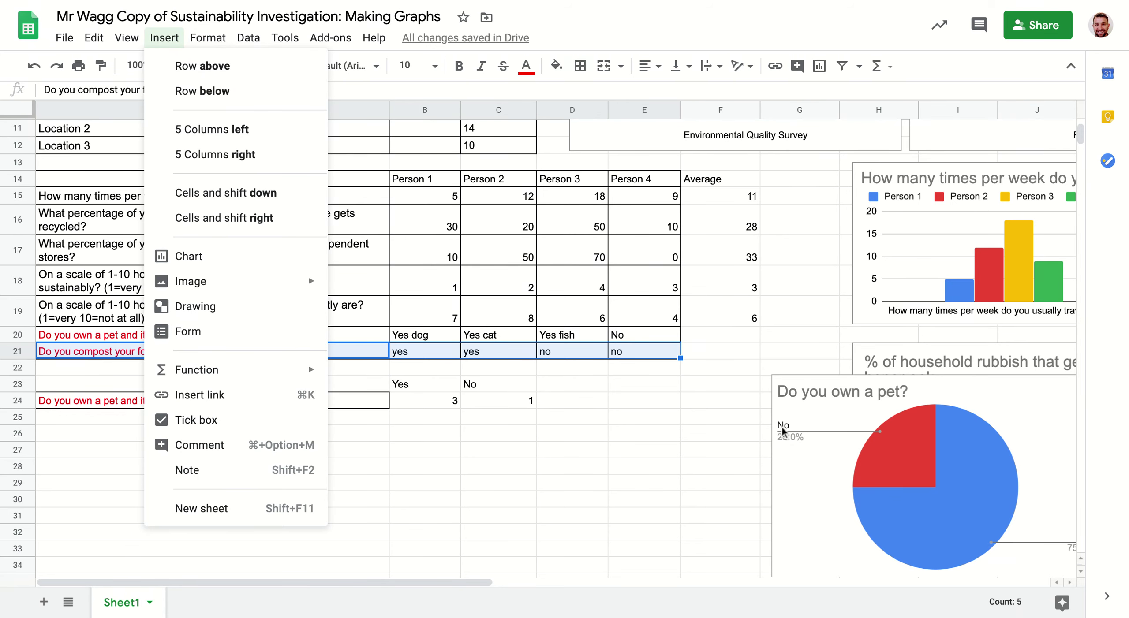
{"action": "left_click", "coordinate": [755, 457]}
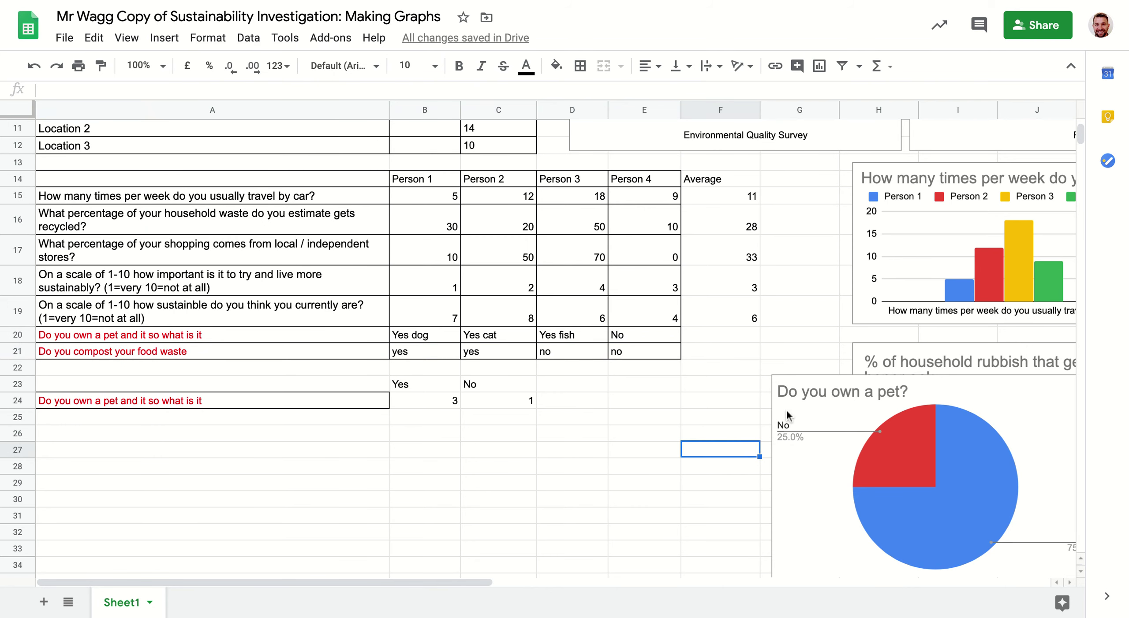